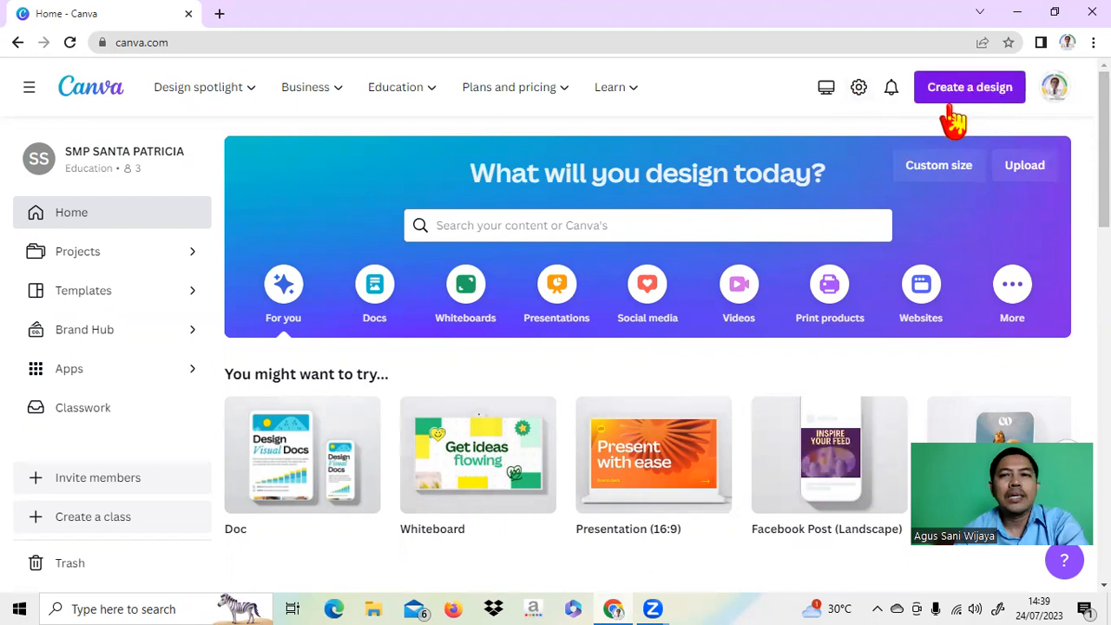
- Create a new Presentation (16:9) design and search its templates for "education"
{"action": "left_click", "coordinate": [962, 100]}
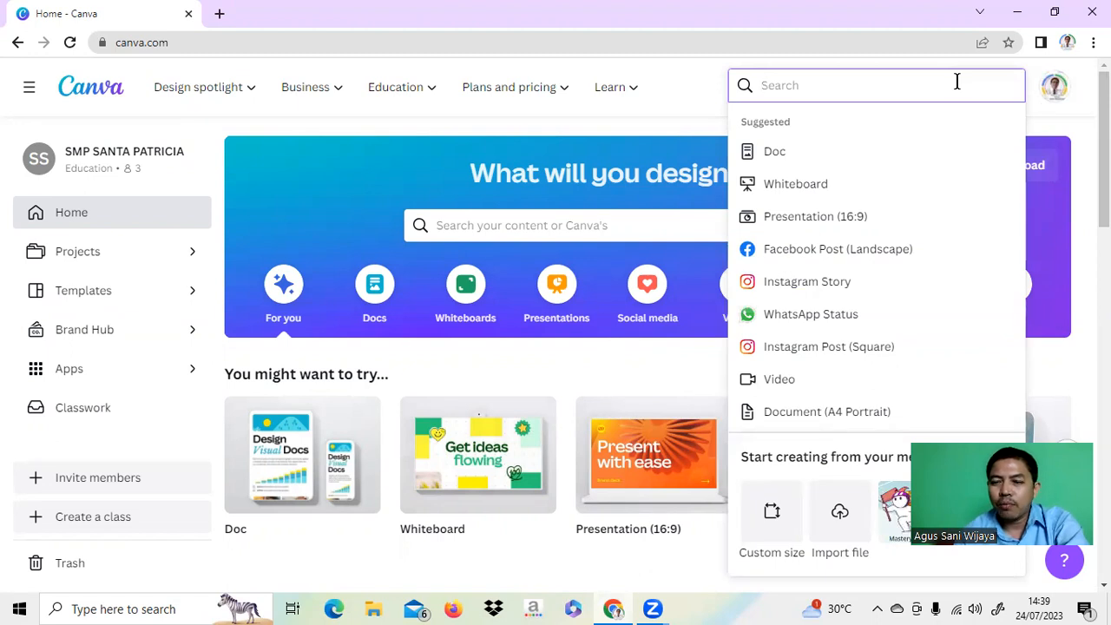
{"action": "left_click", "coordinate": [813, 230]}
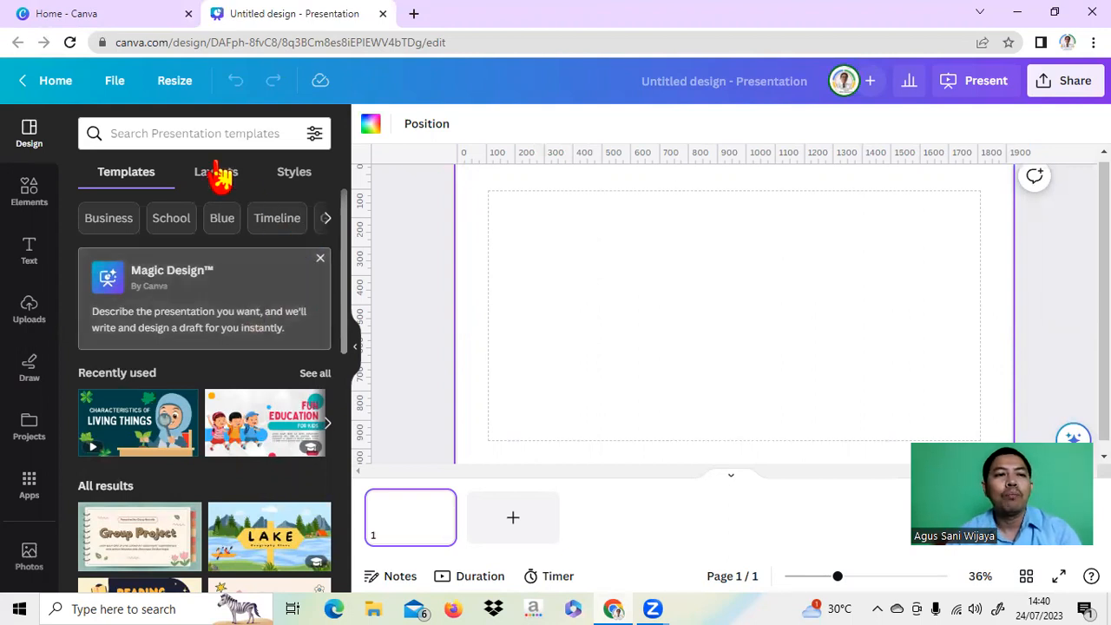
{"action": "left_click", "coordinate": [199, 133]}
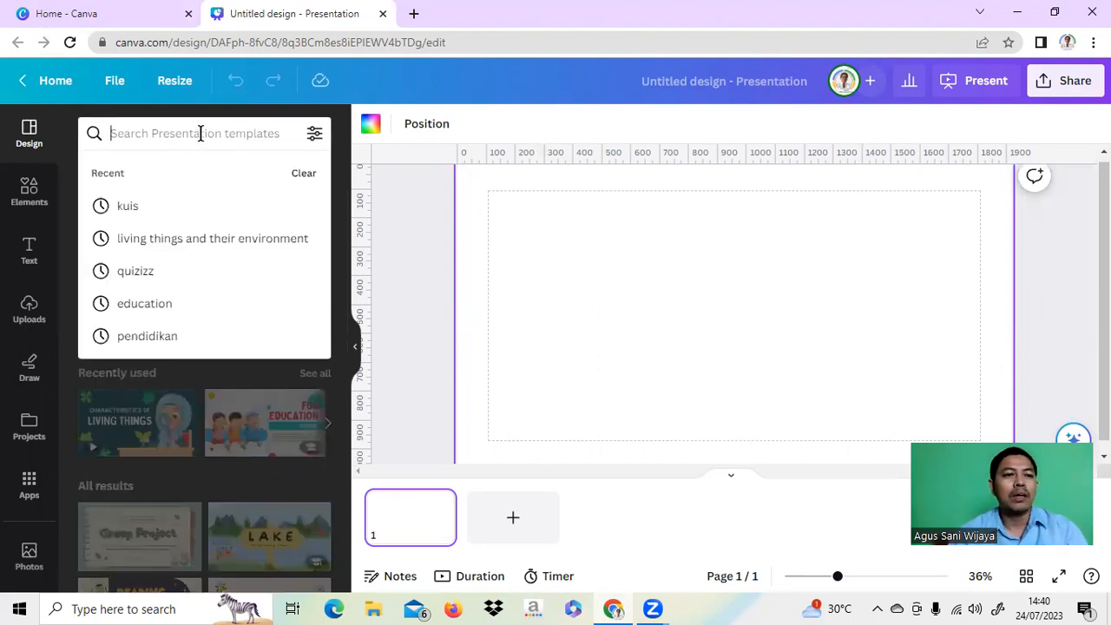
{"action": "left_click", "coordinate": [170, 303]}
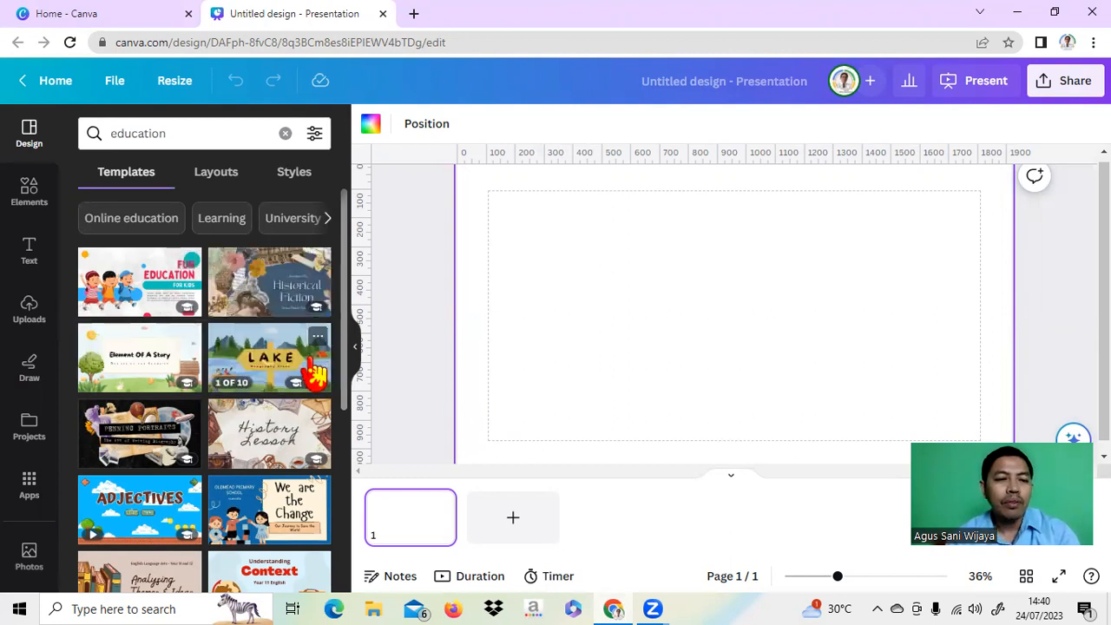
- Apply the "Fun Education For Kids" cover page from the Colorful Cute Illustration template to the blank first page
{"action": "scroll", "coordinate": [299, 356], "scroll_direction": "down", "scroll_amount": 3}
{"action": "scroll", "coordinate": [310, 361], "scroll_direction": "down", "scroll_amount": 4}
{"action": "scroll", "coordinate": [310, 361], "scroll_direction": "up", "scroll_amount": 4}
{"action": "scroll", "coordinate": [314, 373], "scroll_direction": "up", "scroll_amount": 3}
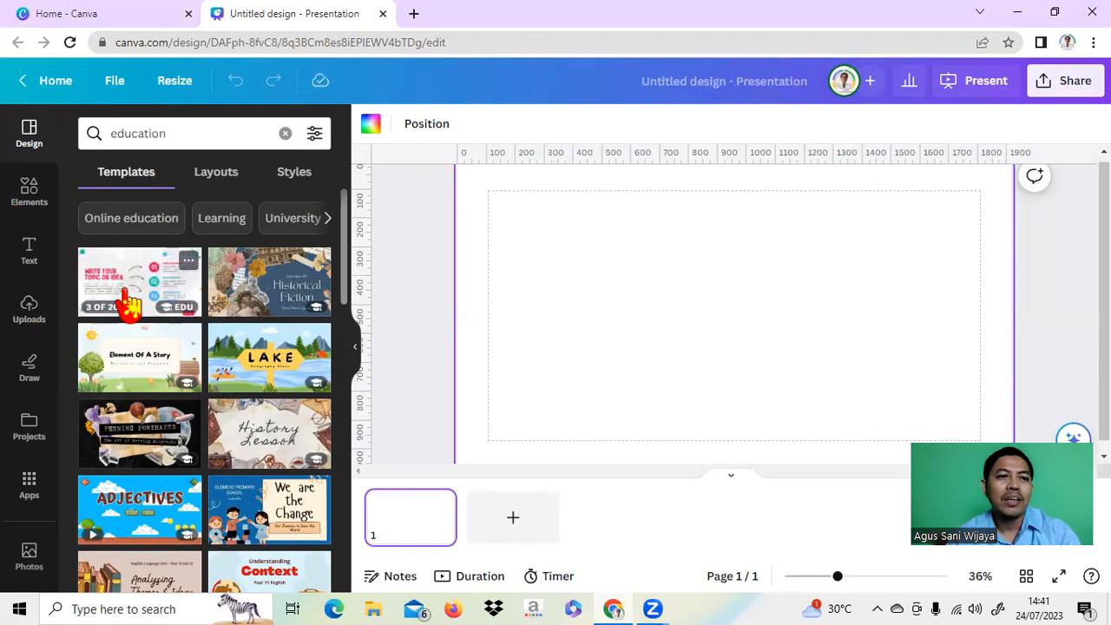
{"action": "left_click", "coordinate": [131, 302]}
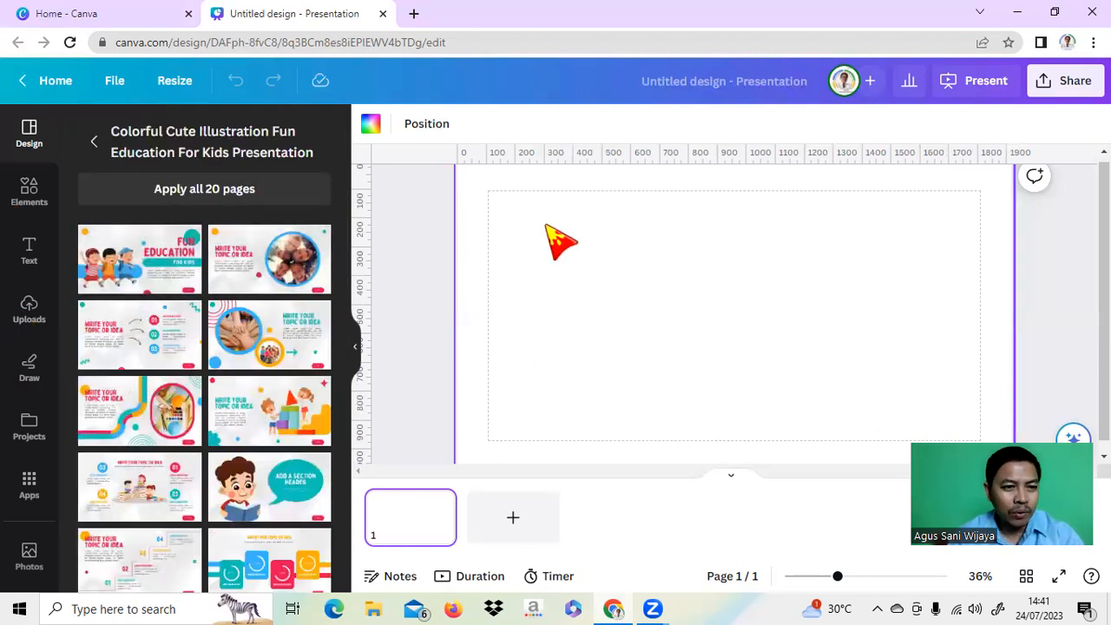
{"action": "left_click", "coordinate": [124, 280]}
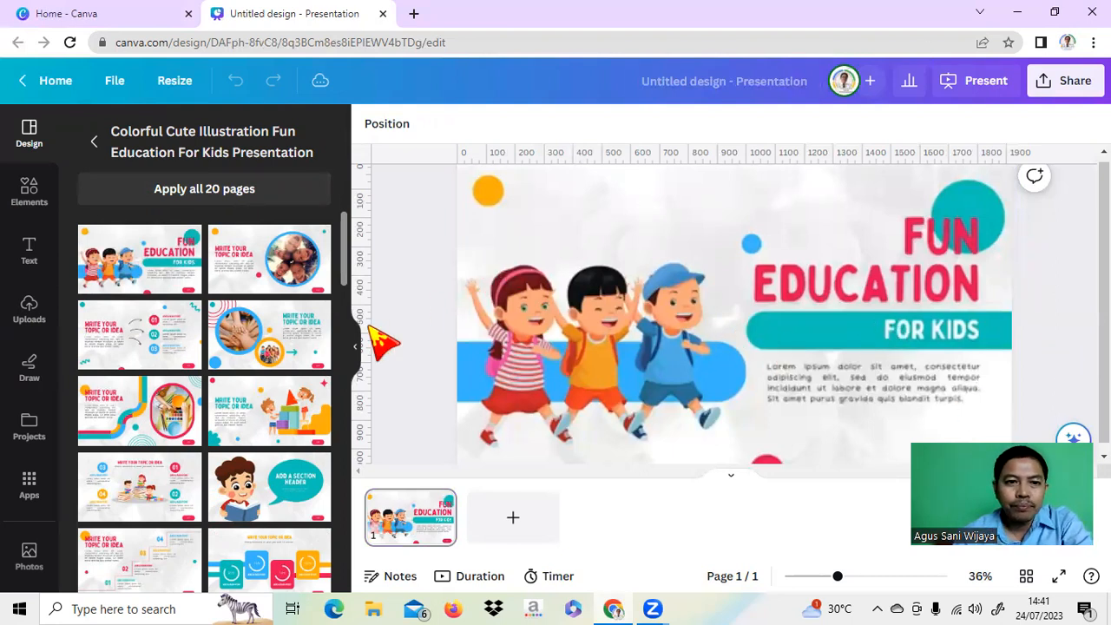
- Replace the cover title "FUN EDUCATION" with "ADAPTASI MAHLUK HIDUP"
{"action": "left_click", "coordinate": [559, 366]}
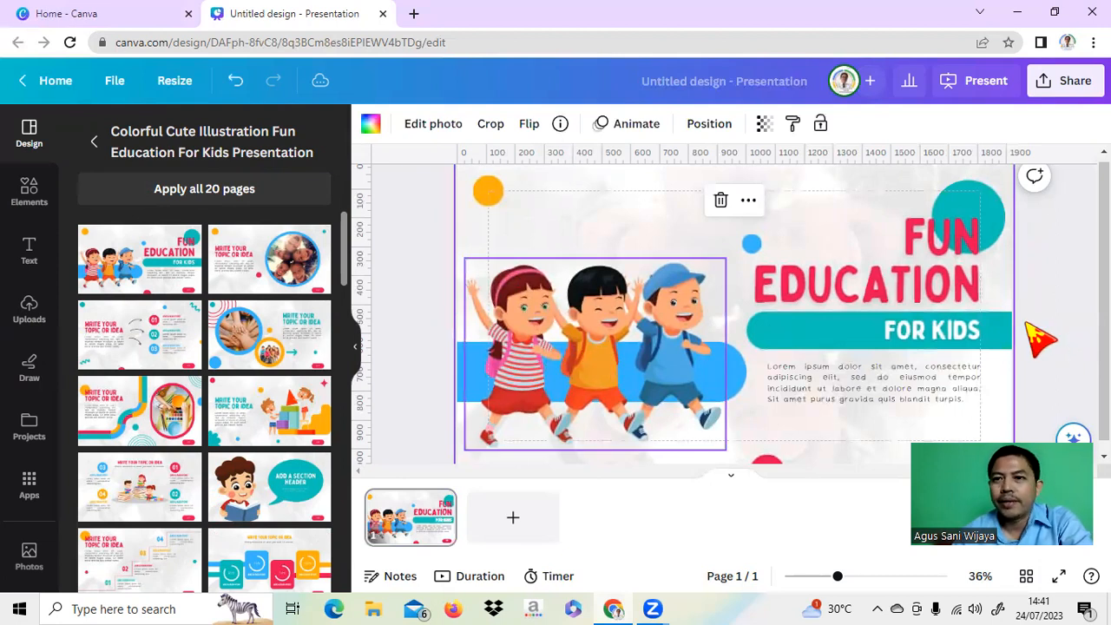
{"action": "left_click", "coordinate": [961, 282]}
{"action": "left_click", "coordinate": [892, 224]}
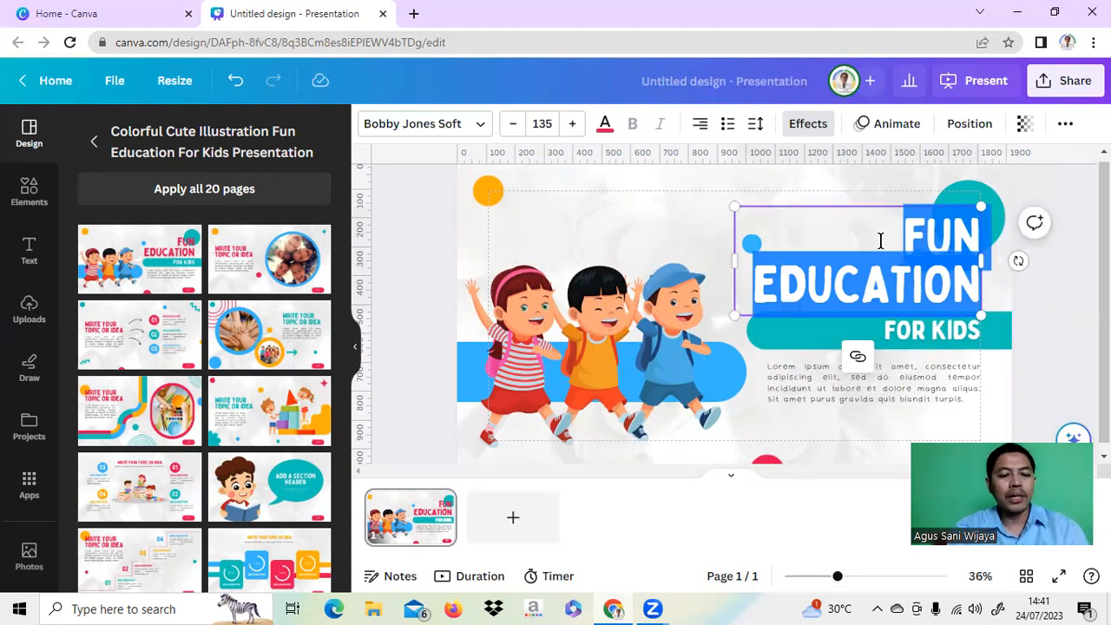
{"action": "type", "text": "A"}
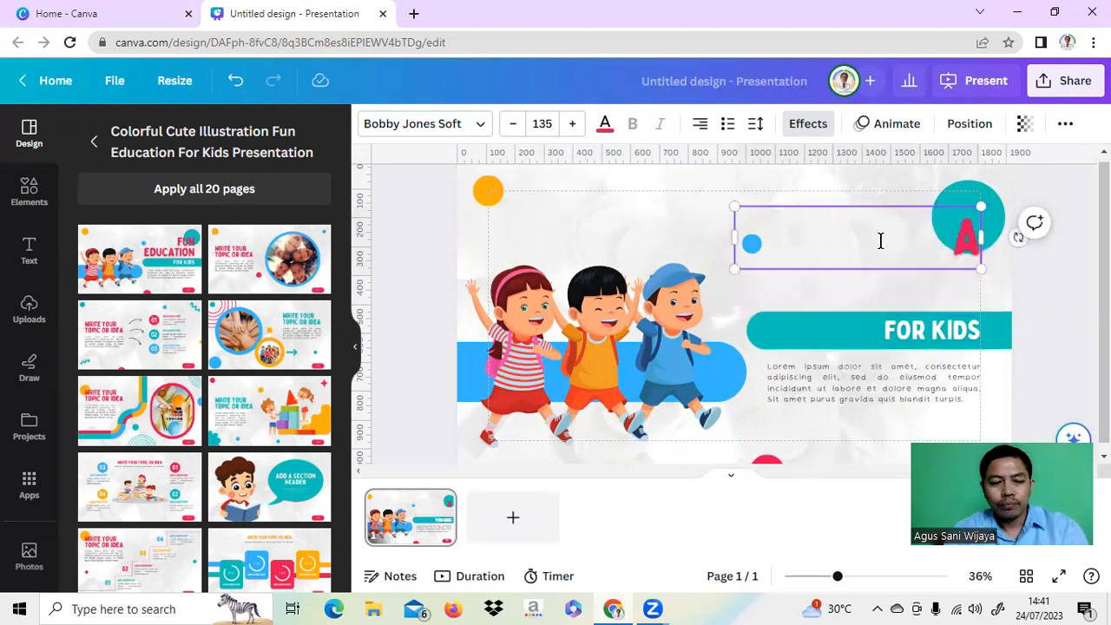
{"action": "type", "text": "DAPTA"}
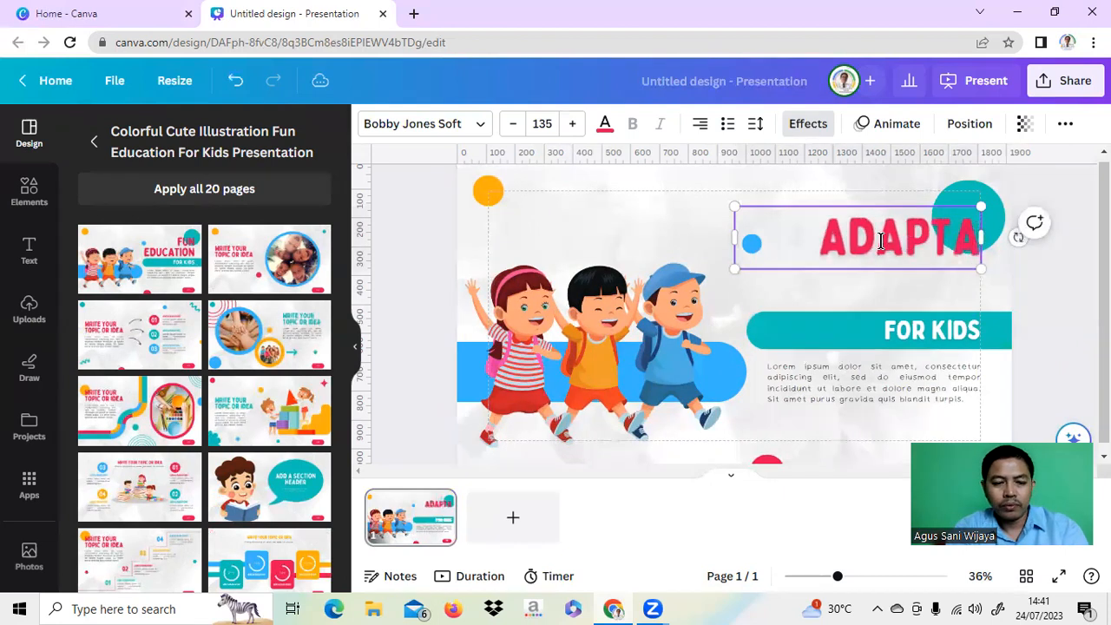
{"action": "type", "text": "SI MAHL"}
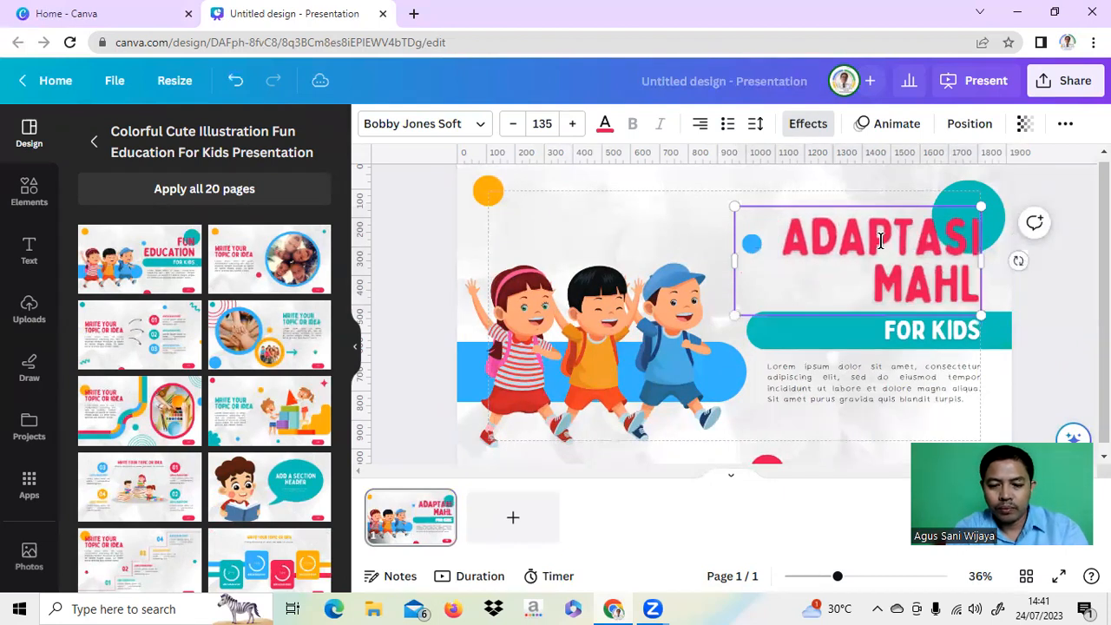
{"action": "type", "text": "UK H"}
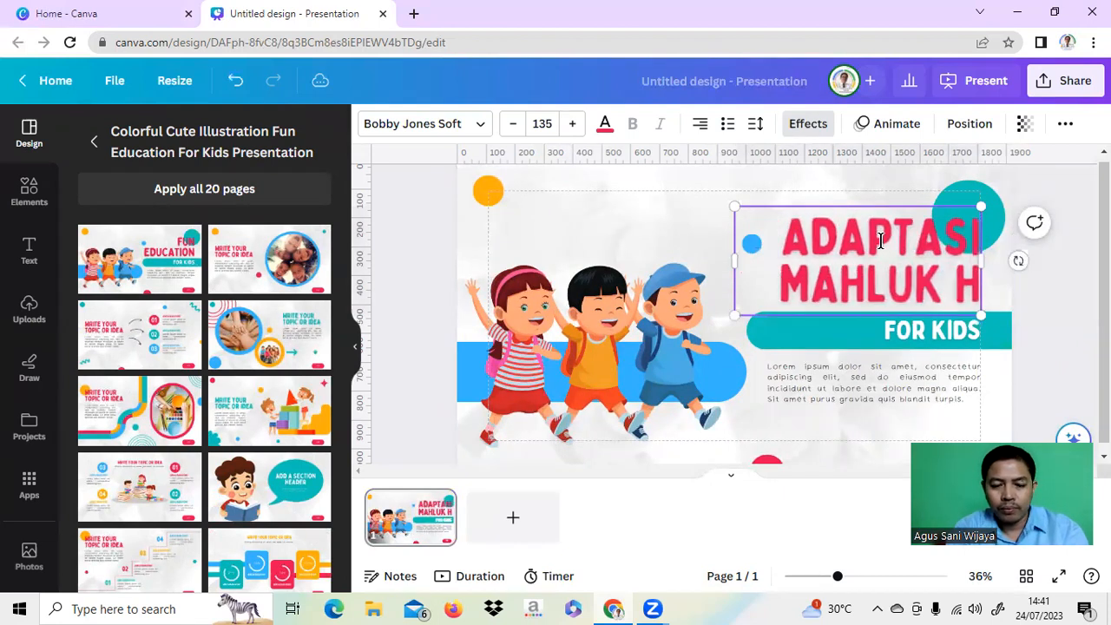
{"action": "type", "text": "IDUP"}
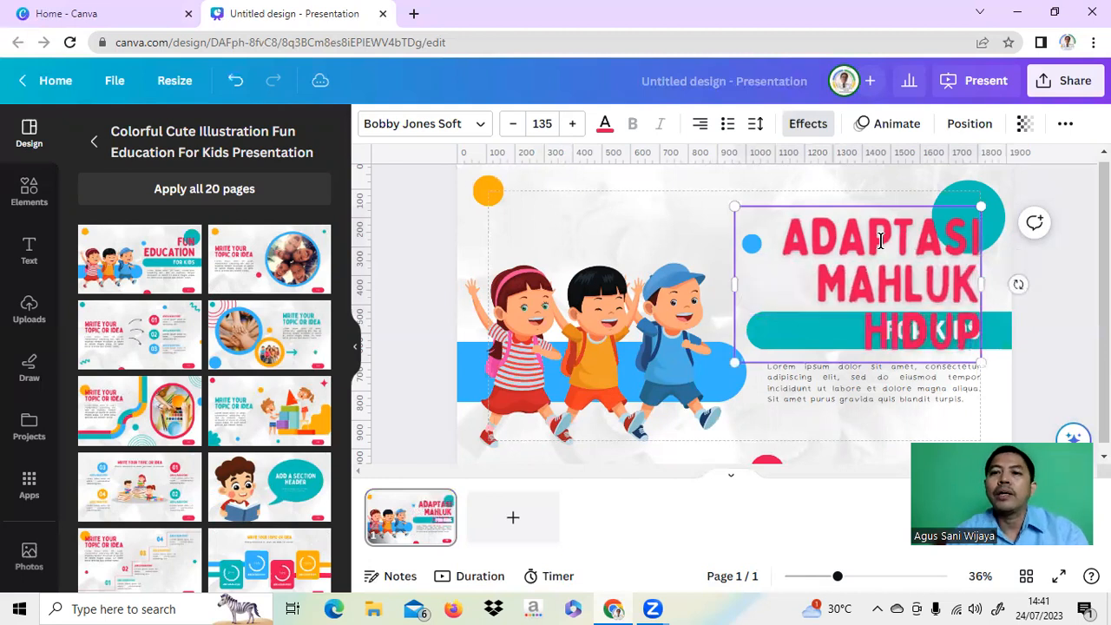
- Delete the Lorem ipsum paragraph below the teal banner on the cover page
{"action": "left_click", "coordinate": [838, 392]}
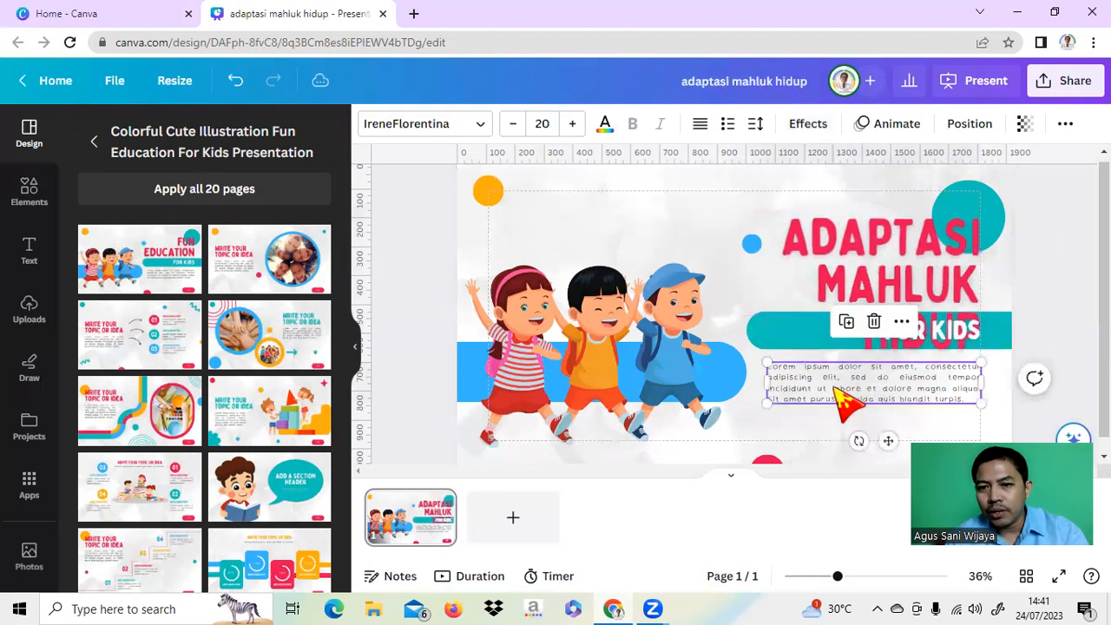
{"action": "left_click", "coordinate": [834, 388]}
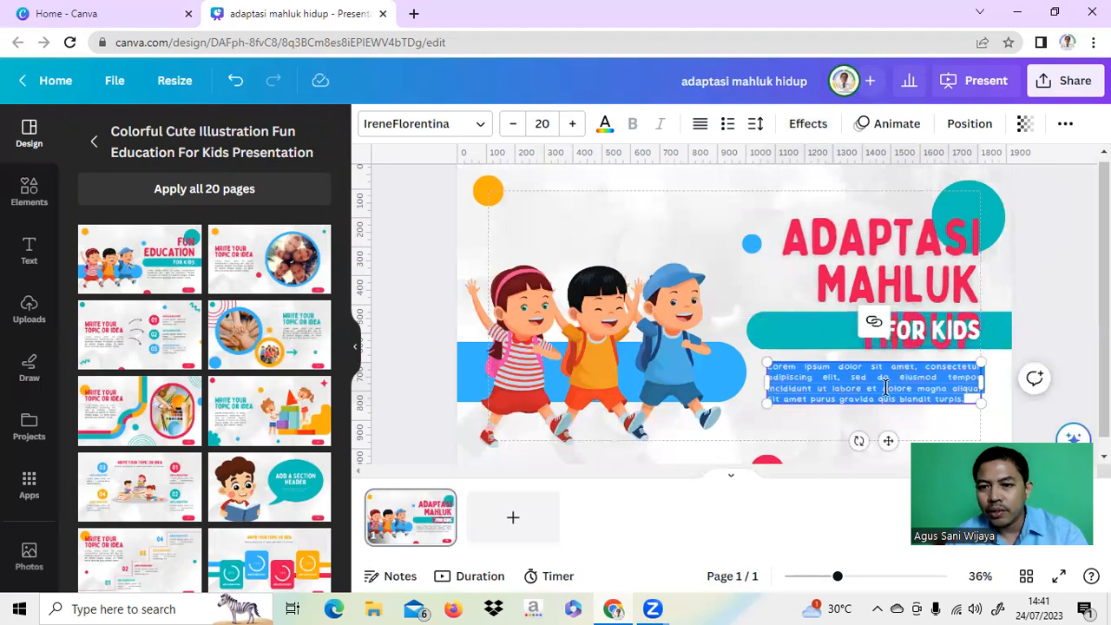
{"action": "left_click", "coordinate": [849, 389]}
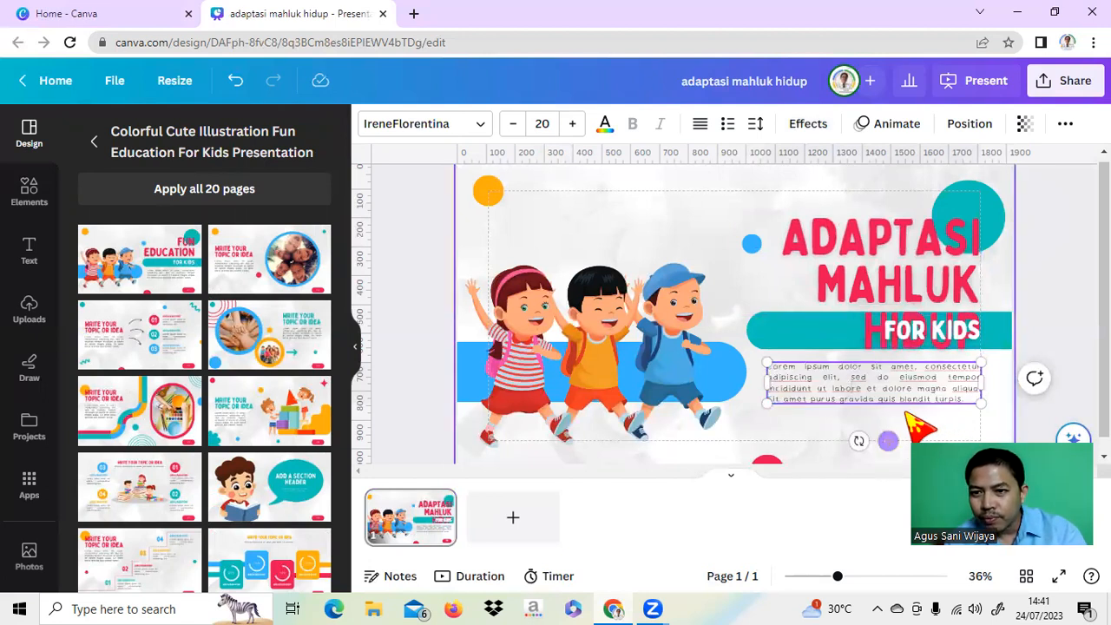
{"action": "scroll", "coordinate": [902, 379], "scroll_direction": "down", "scroll_amount": 1}
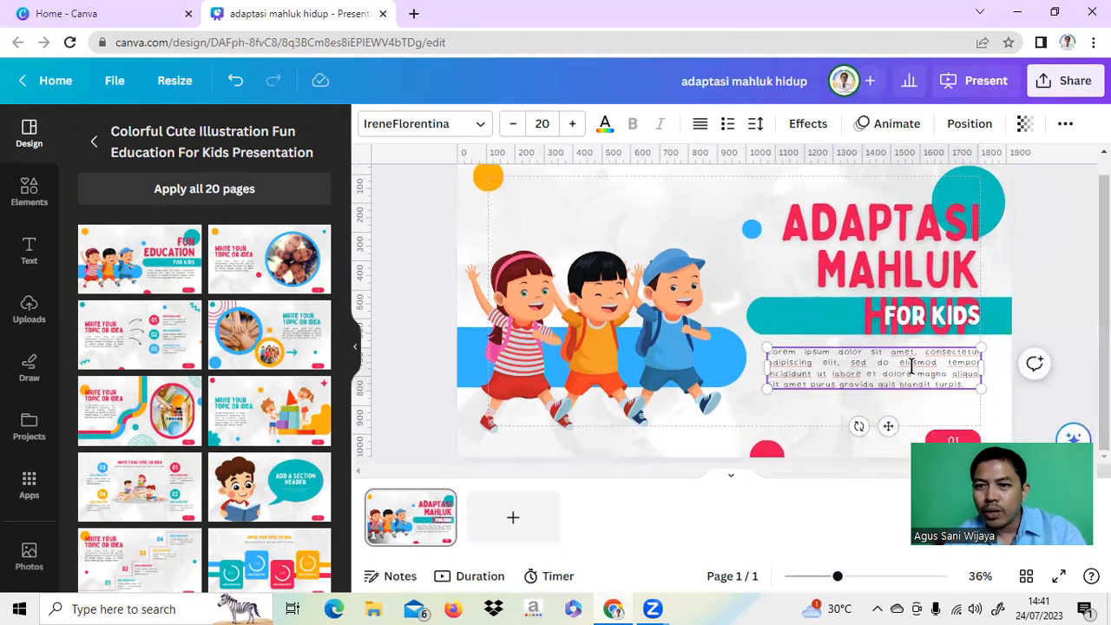
{"action": "right_click", "coordinate": [944, 352]}
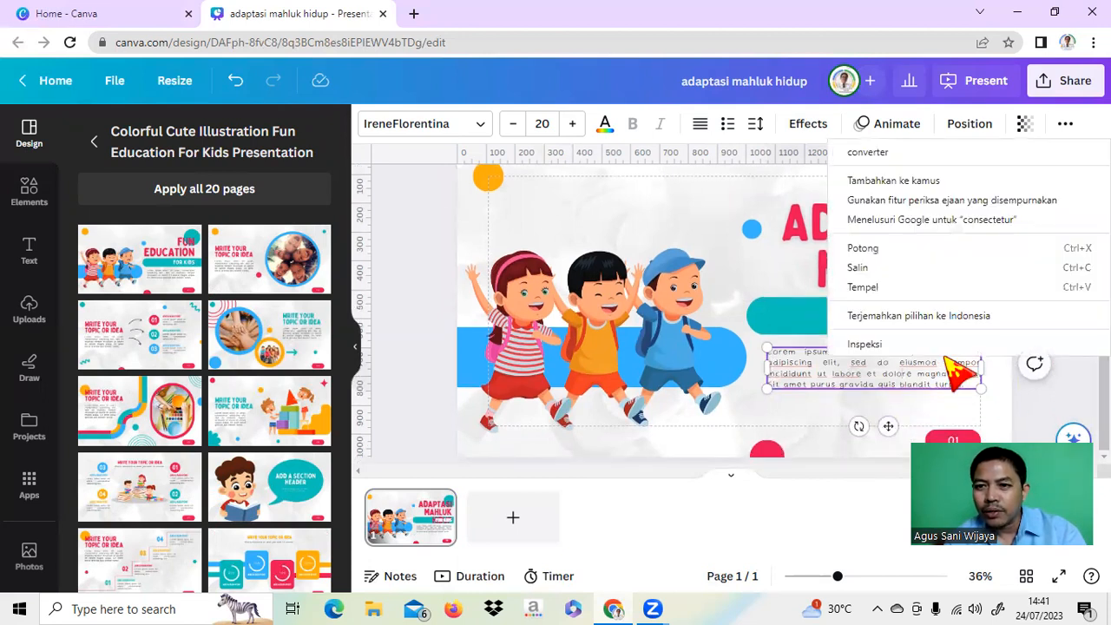
{"action": "left_click", "coordinate": [850, 364]}
{"action": "key", "text": "Delete"}
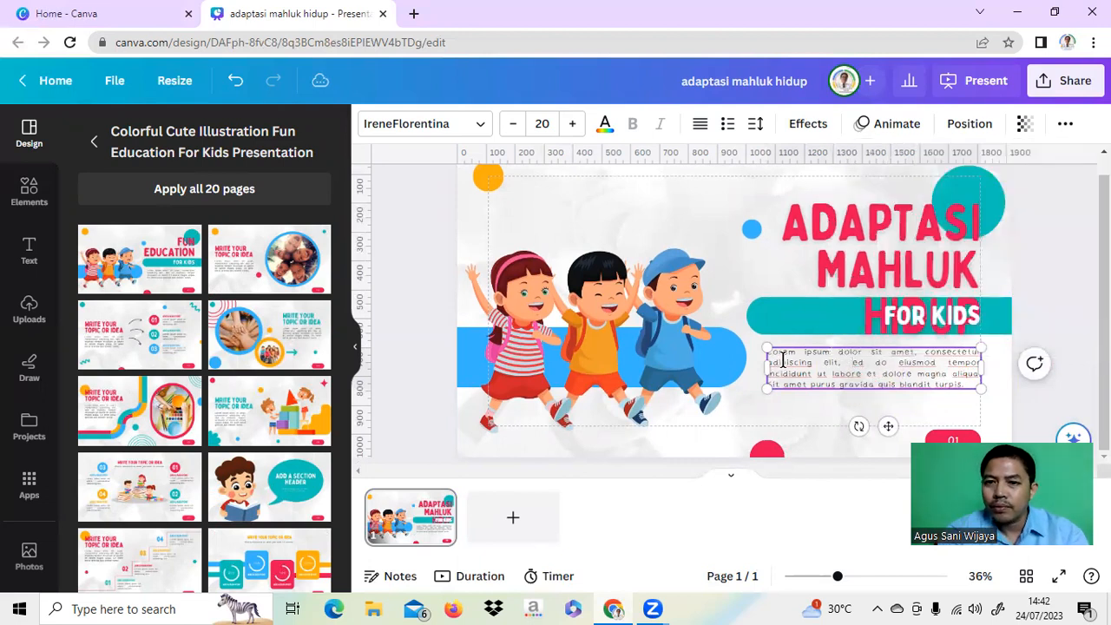
{"action": "right_click", "coordinate": [886, 426]}
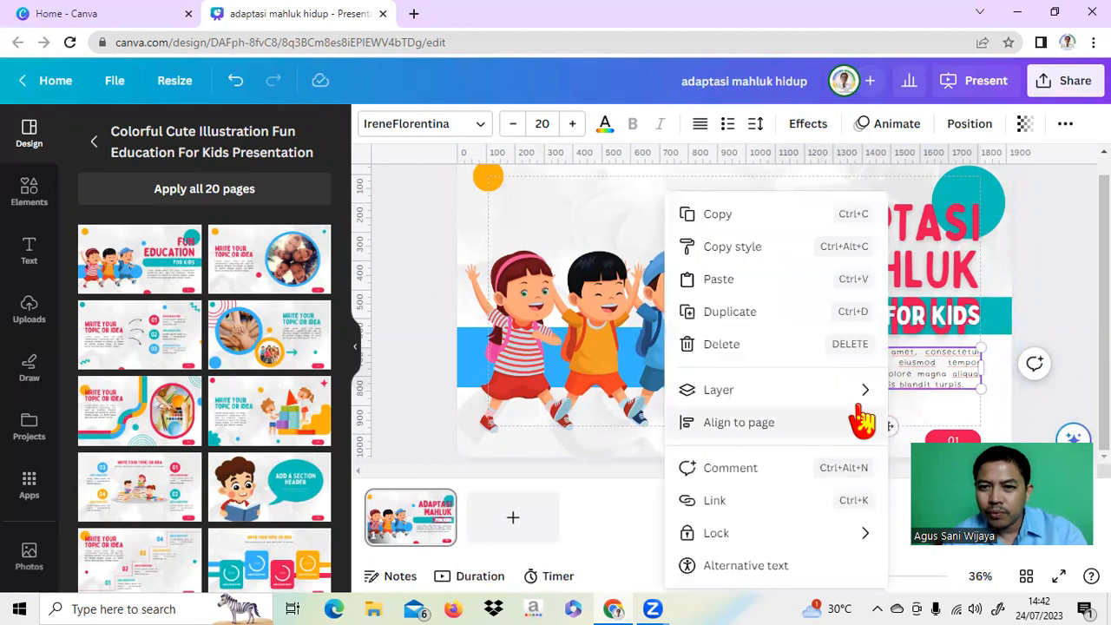
{"action": "left_click", "coordinate": [730, 345]}
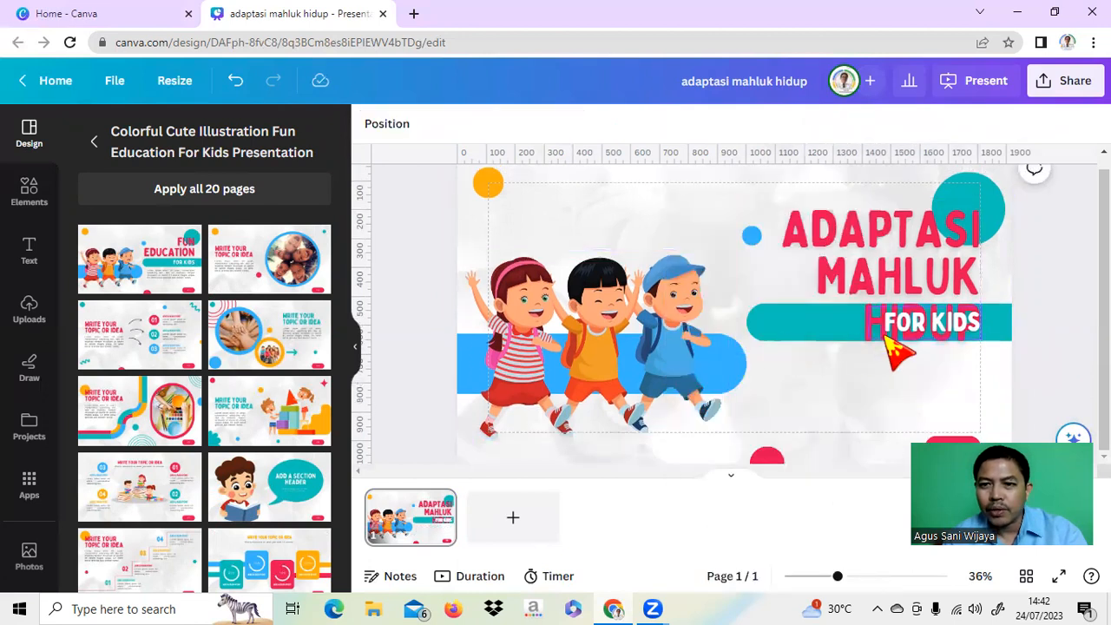
- Delete the "FOR KIDS" text from the teal banner
{"action": "left_click", "coordinate": [950, 323]}
{"action": "left_click_drag", "start_coordinate": [950, 323], "coordinate": [911, 371]}
{"action": "left_click", "coordinate": [895, 314]}
- Scale the title text box down to about 571 by 363 and move it just above the teal banner
{"action": "left_click", "coordinate": [961, 322]}
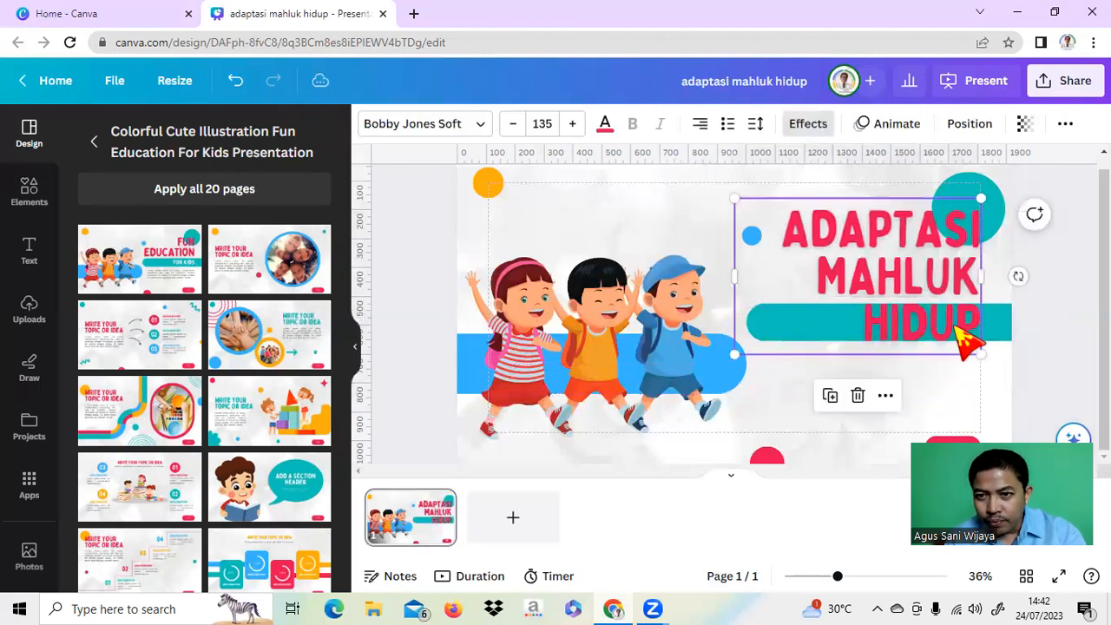
{"action": "left_click_drag", "start_coordinate": [987, 367], "coordinate": [897, 303]}
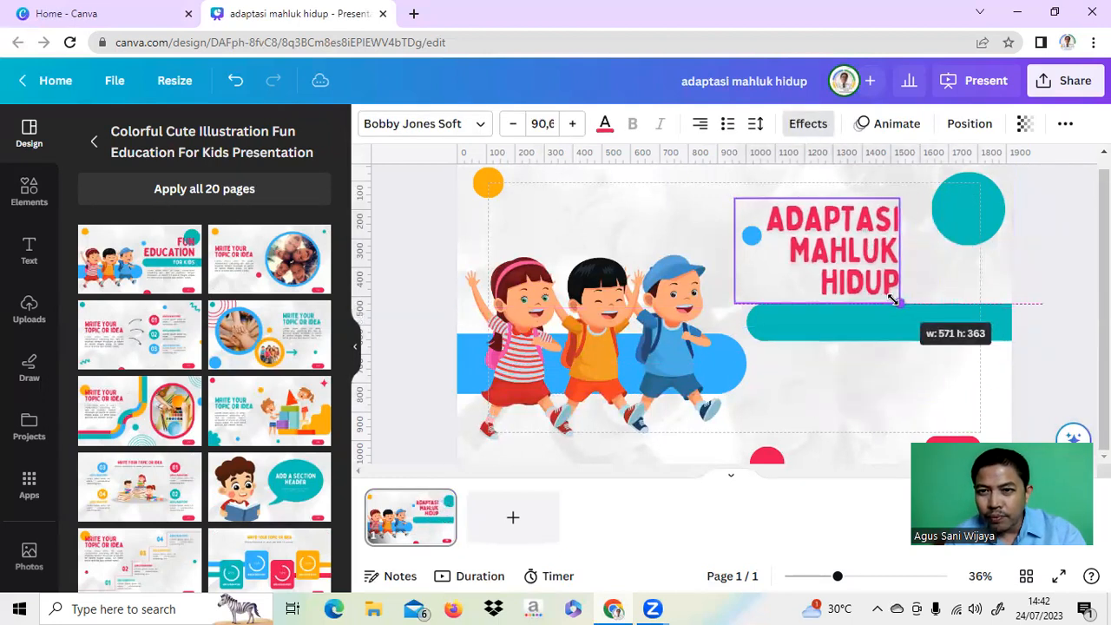
{"action": "mouse_move", "coordinate": [850, 275]}
{"action": "left_mouse_down"}
{"action": "mouse_move", "coordinate": [877, 255]}
{"action": "mouse_move", "coordinate": [862, 251]}
{"action": "mouse_move", "coordinate": [862, 261]}
{"action": "left_mouse_up"}
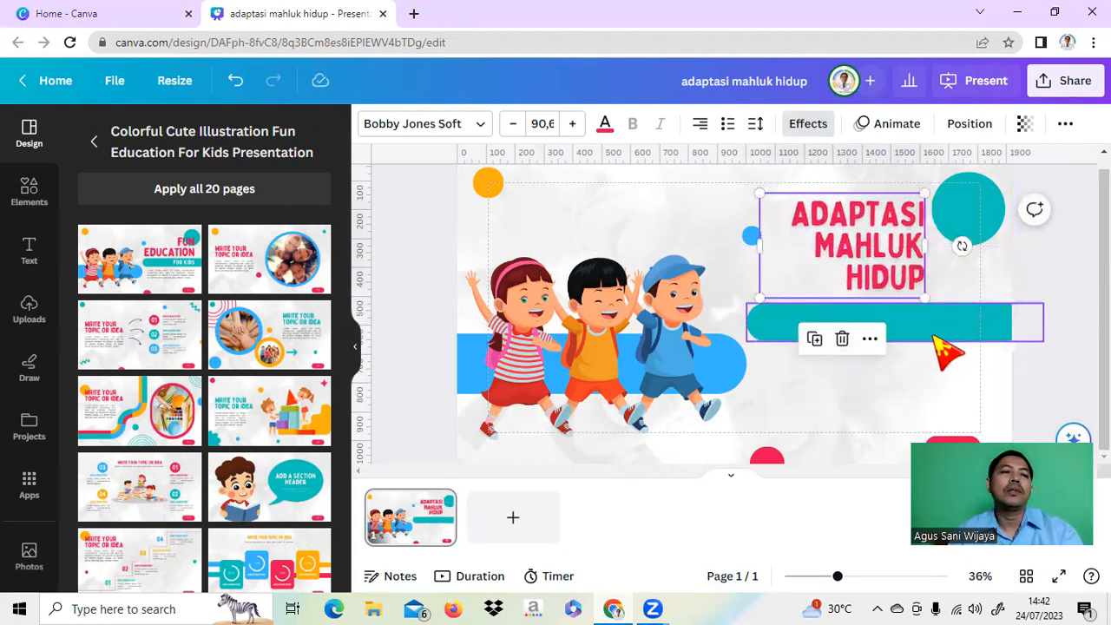
- Add a subheading reading "IPA Kelas VI SD" and place it on the teal banner below the title
{"action": "left_click", "coordinate": [34, 255]}
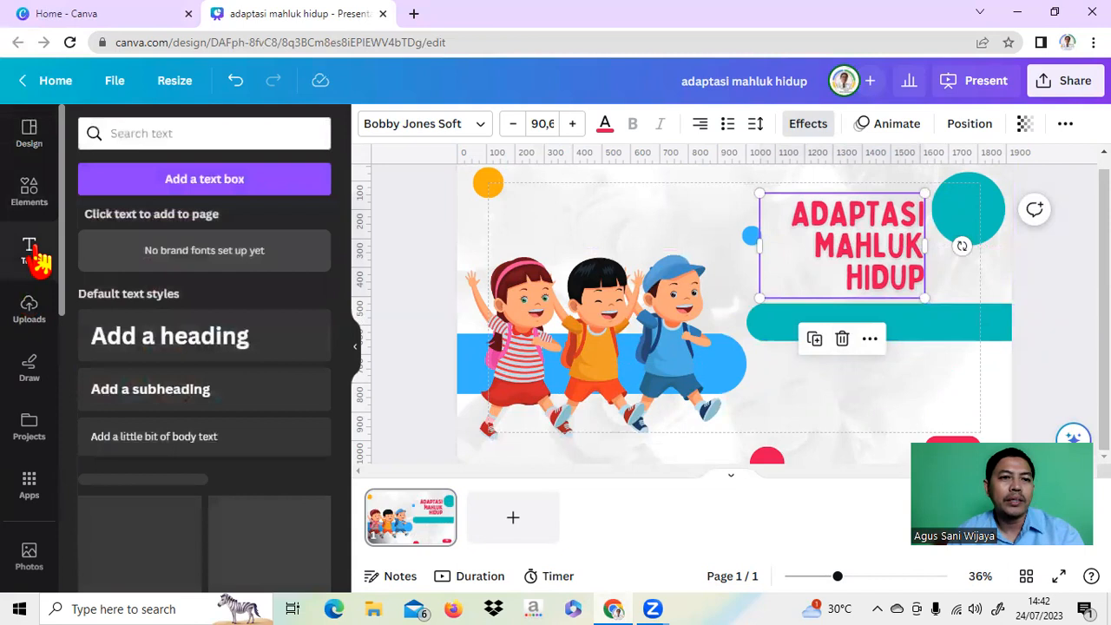
{"action": "left_click", "coordinate": [204, 395]}
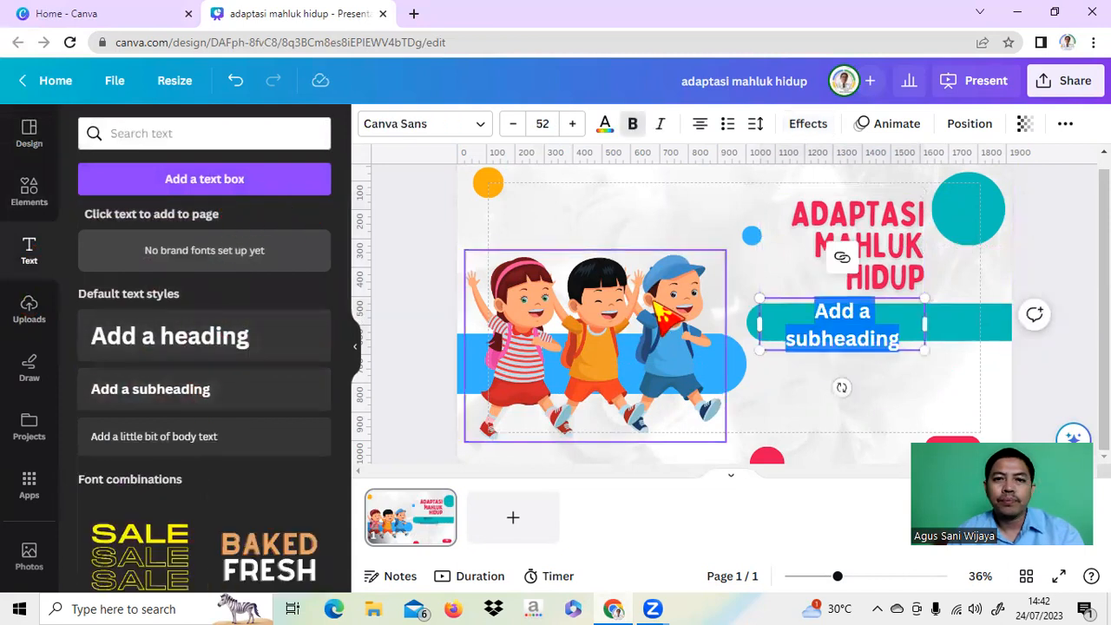
{"action": "type", "text": "K"}
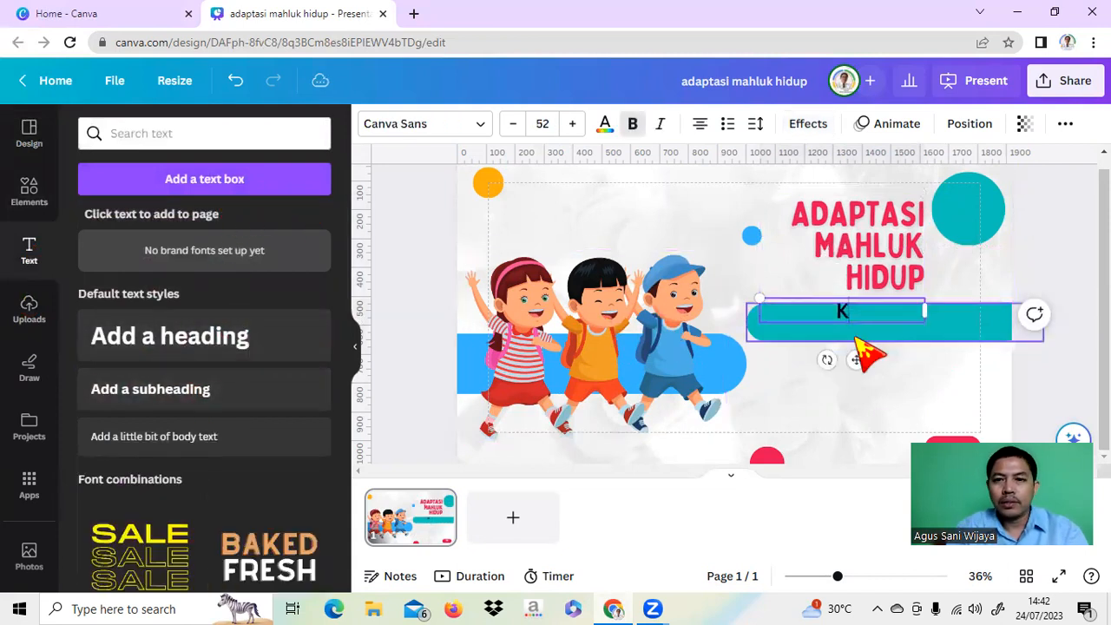
{"action": "type", "text": "elas"}
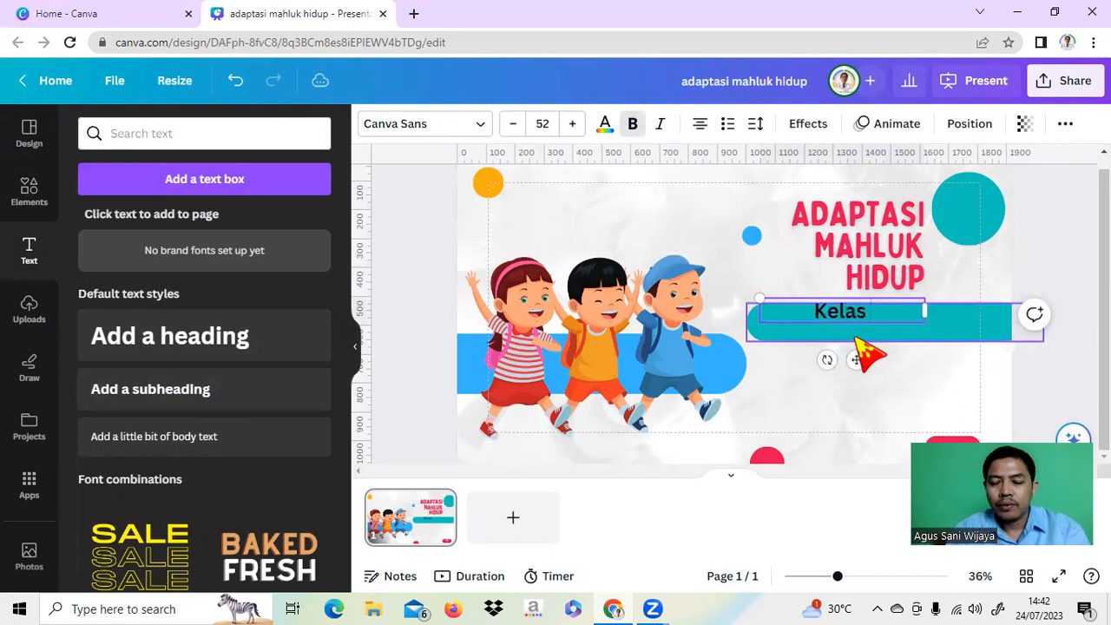
{"action": "key", "text": "BackSpace"}
{"action": "key", "text": "BackSpace"}
{"action": "key", "text": "BackSpace"}
{"action": "key", "text": "BackSpace"}
{"action": "key", "text": "BackSpace"}
{"action": "type", "text": "IPA Kelas VI"}
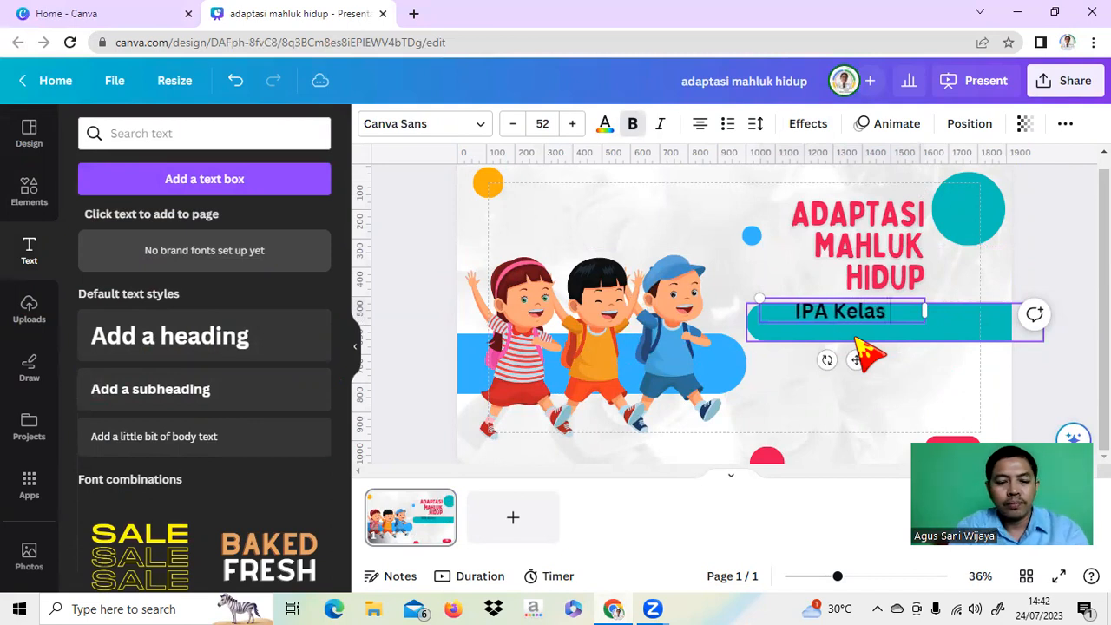
{"action": "type", "text": " SD"}
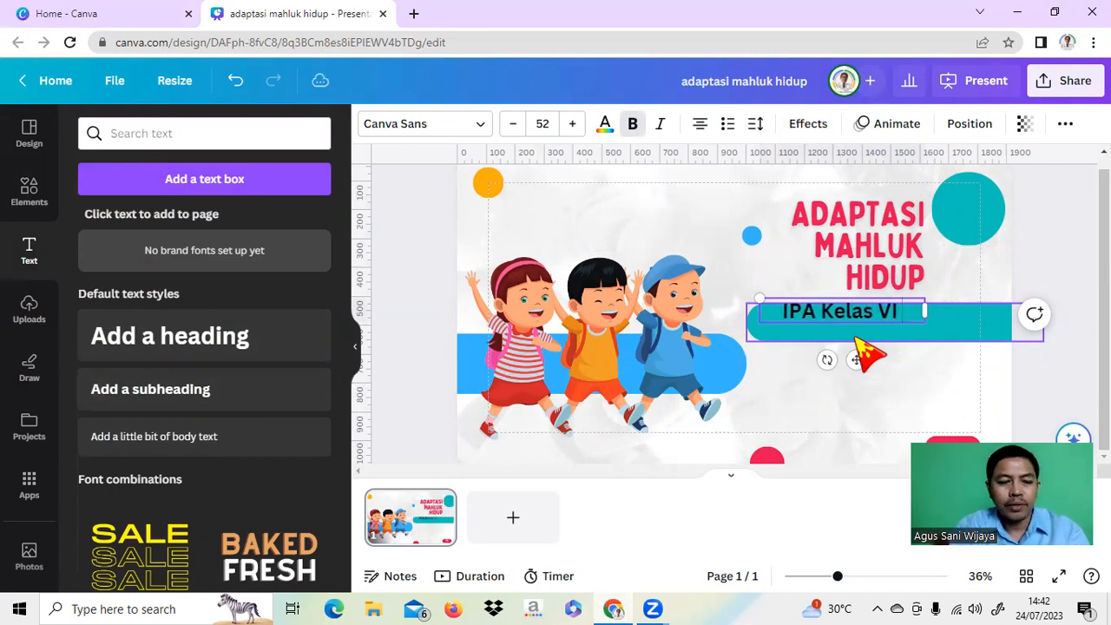
{"action": "left_click_drag", "start_coordinate": [855, 359], "coordinate": [888, 370]}
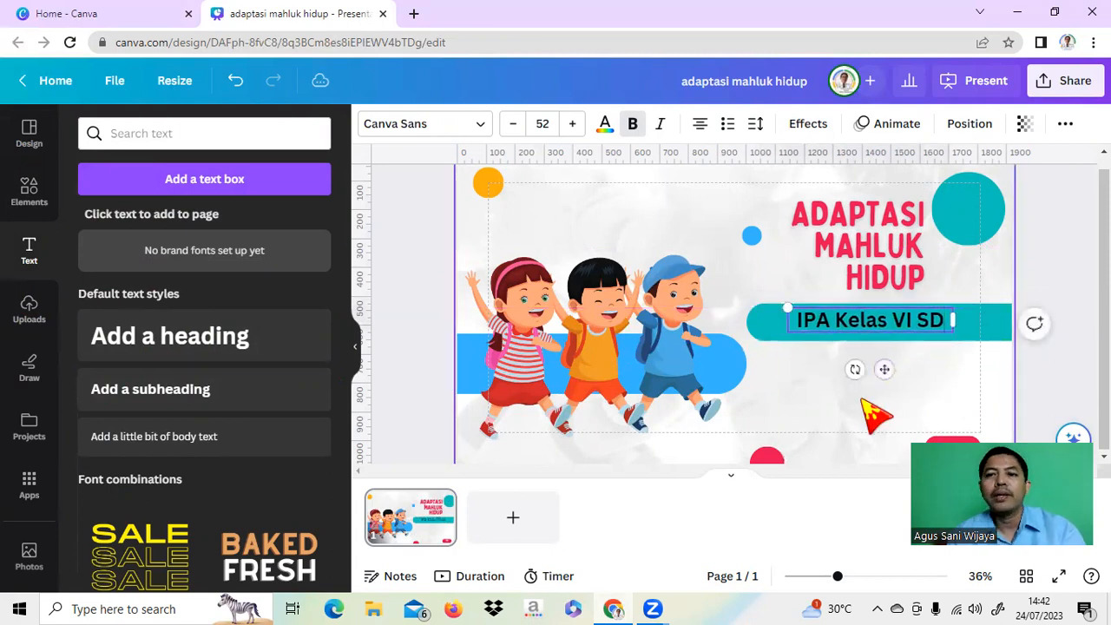
{"action": "left_click", "coordinate": [1055, 261]}
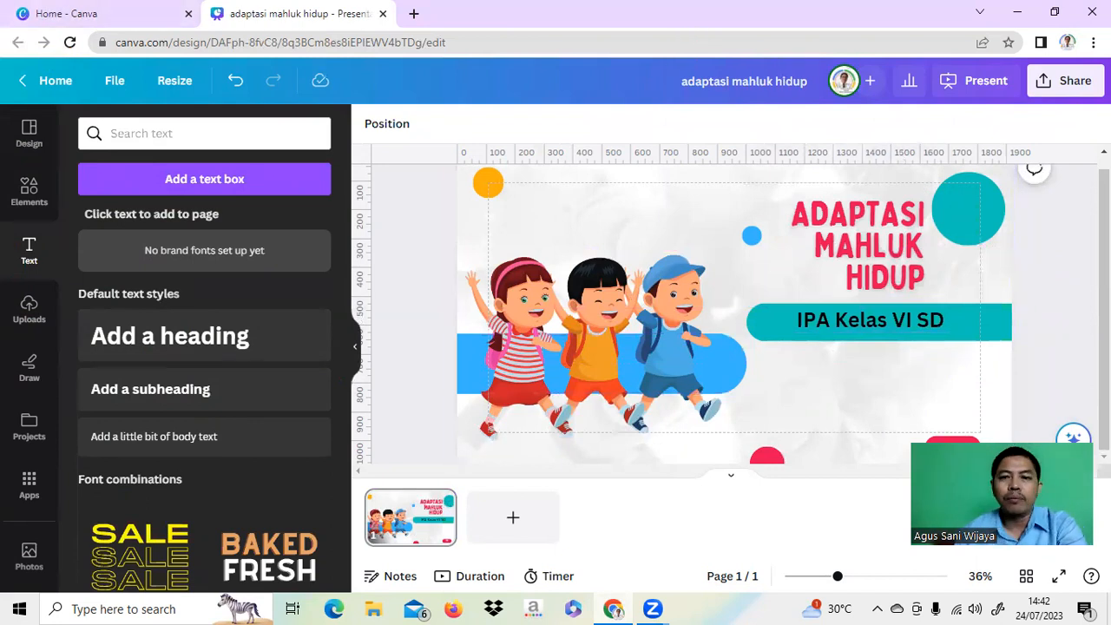
- Look through the page layouts of the Colorful Cute Illustration Fun Education For Kids template
{"action": "left_click_drag", "start_coordinate": [1104, 309], "coordinate": [1104, 296]}
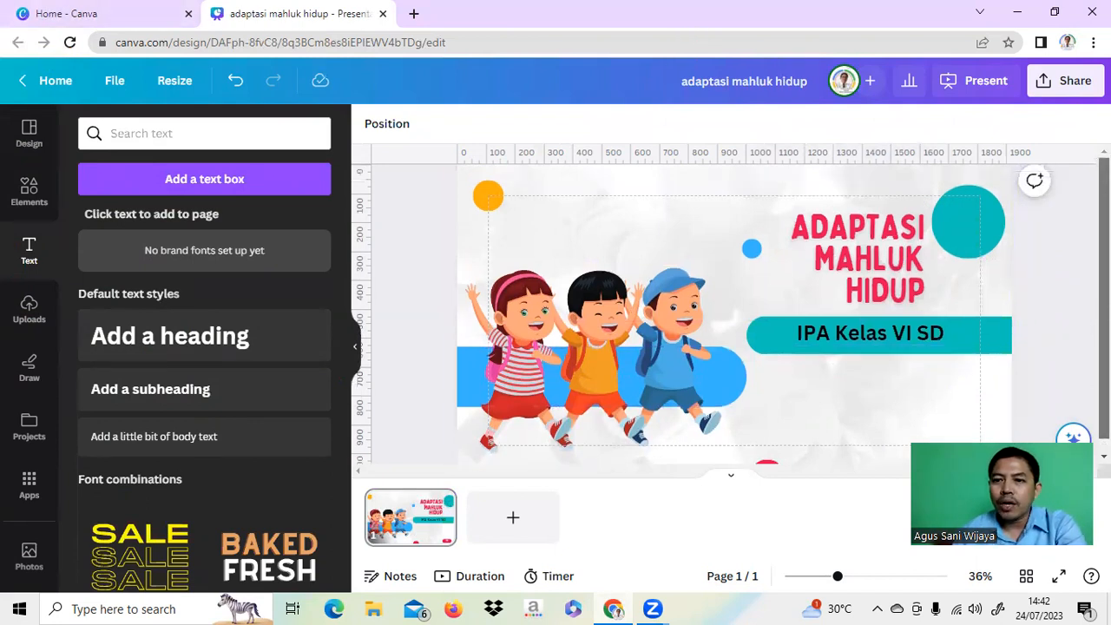
{"action": "left_click", "coordinate": [28, 147]}
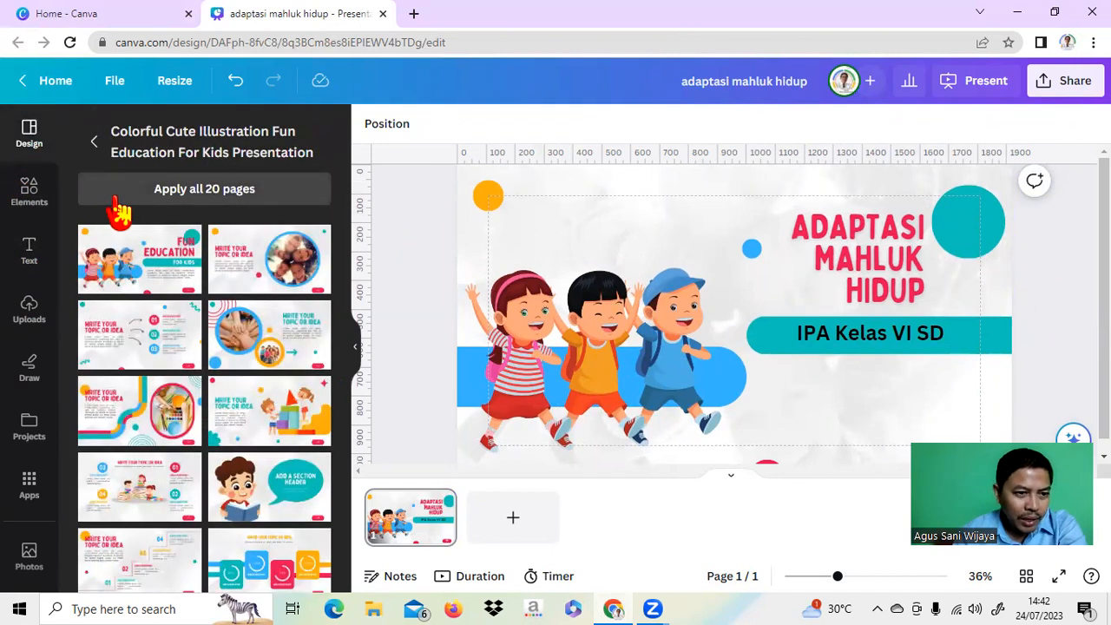
{"action": "scroll", "coordinate": [161, 260], "scroll_direction": "down", "scroll_amount": 1}
{"action": "scroll", "coordinate": [162, 265], "scroll_direction": "down", "scroll_amount": 3}
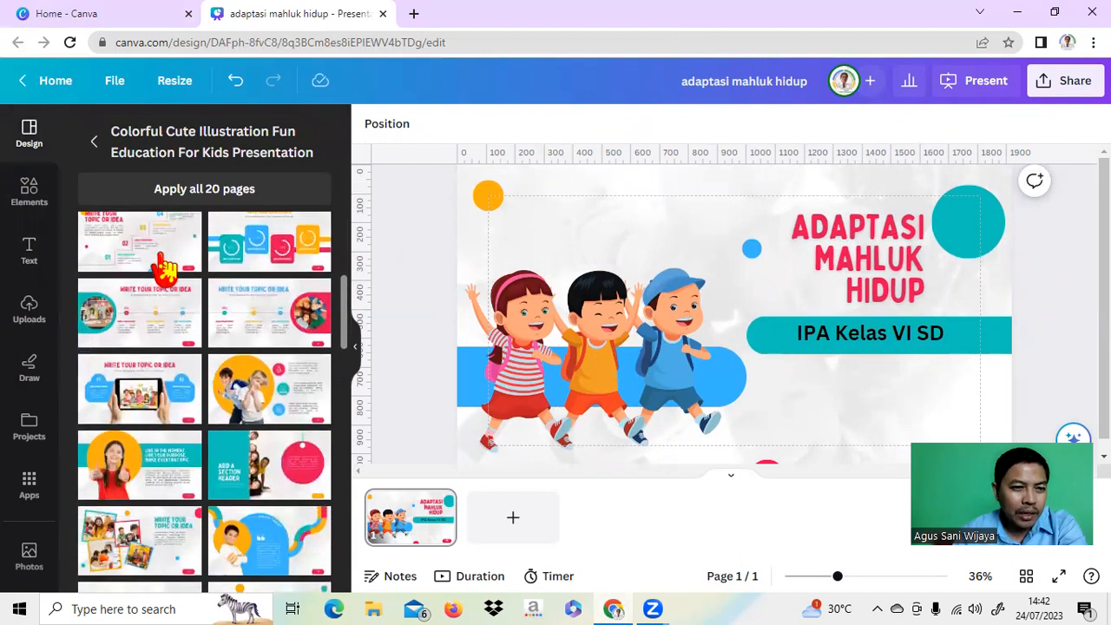
{"action": "scroll", "coordinate": [165, 268], "scroll_direction": "down", "scroll_amount": 2}
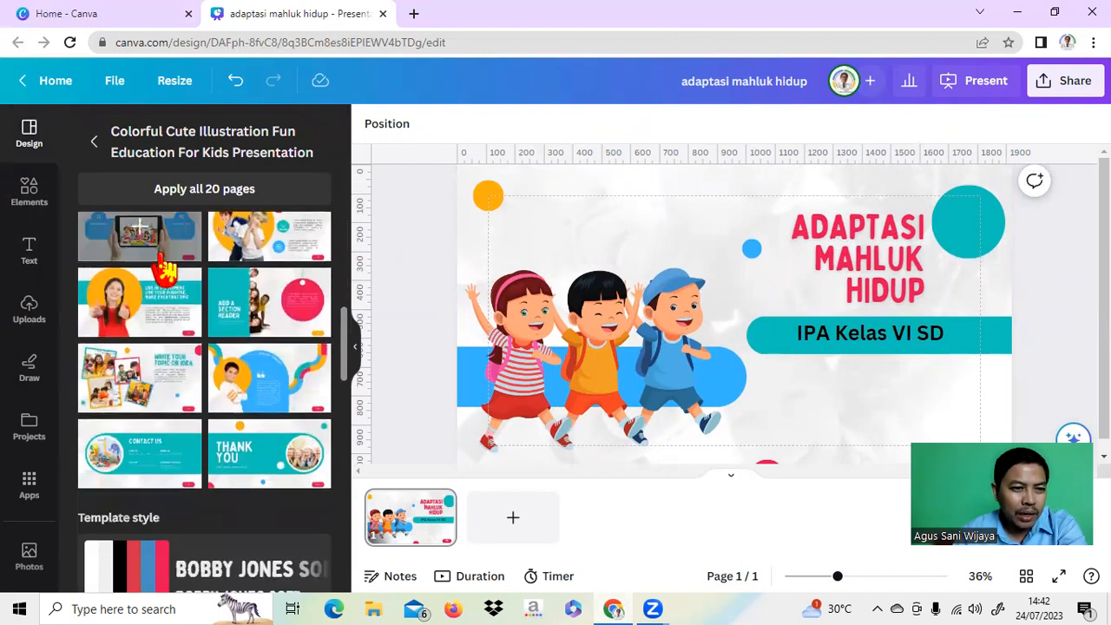
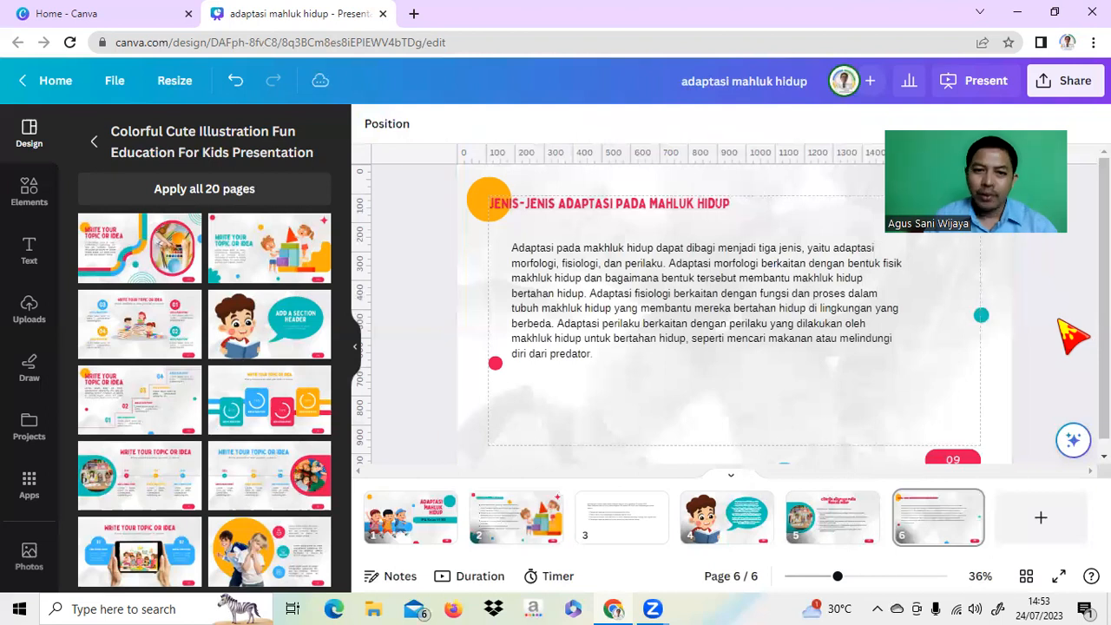
- Delete page 3, the plain white page with the outline text of the adaptation material
{"action": "left_click", "coordinate": [612, 536]}
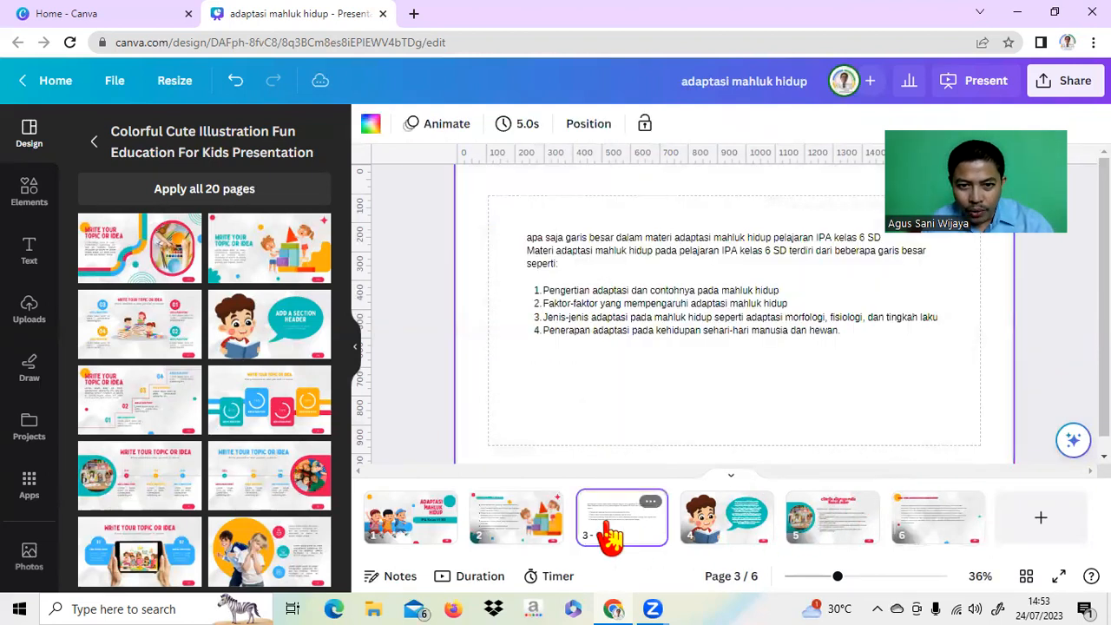
{"action": "left_click", "coordinate": [650, 509]}
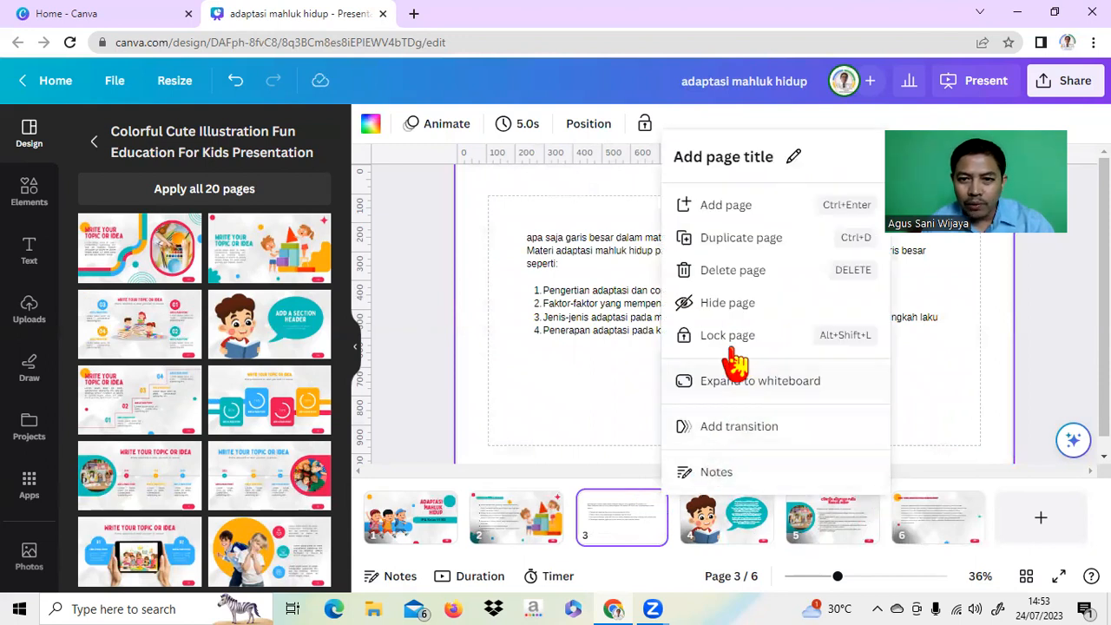
{"action": "left_click", "coordinate": [726, 272]}
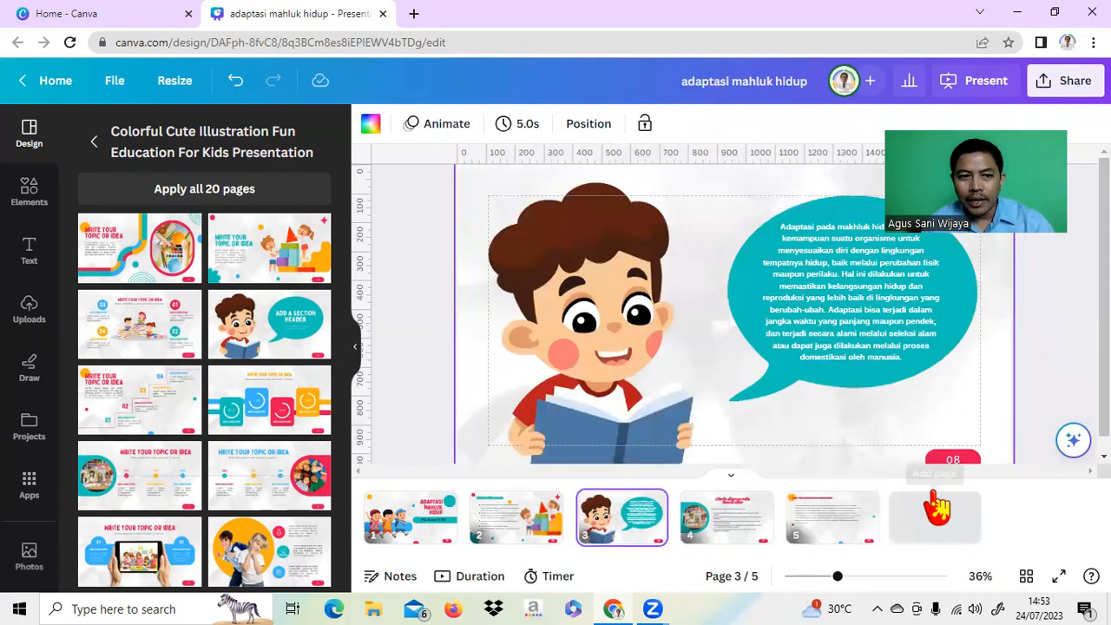
- Add the template's "Thank You" layout to the presentation as a new page
{"action": "scroll", "coordinate": [227, 334], "scroll_direction": "down", "scroll_amount": 2}
{"action": "scroll", "coordinate": [228, 335], "scroll_direction": "down", "scroll_amount": 4}
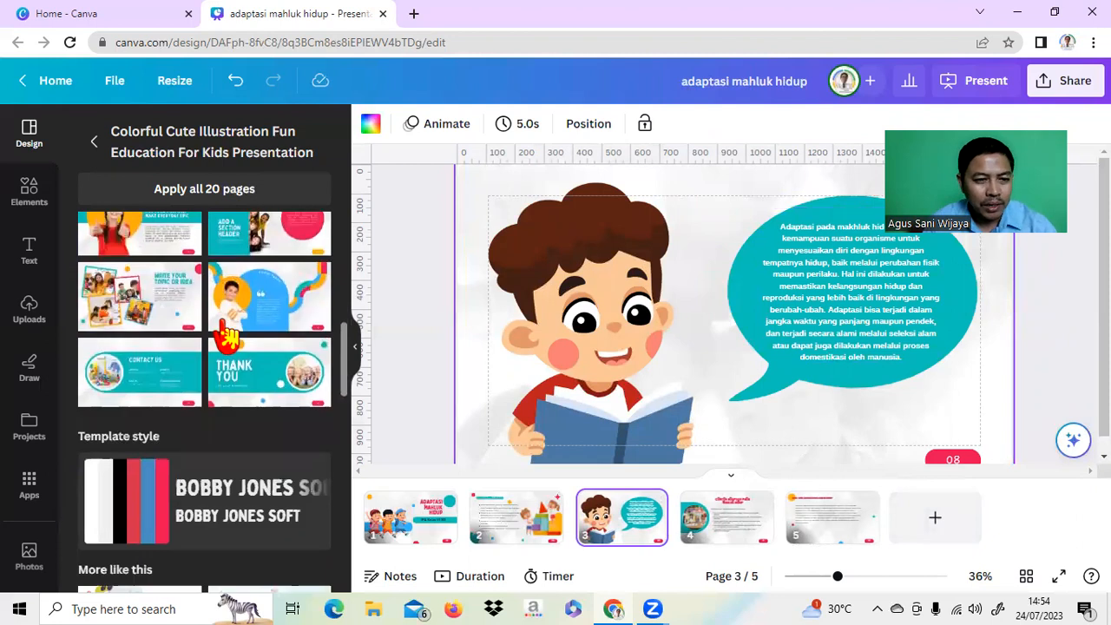
{"action": "left_click", "coordinate": [257, 382]}
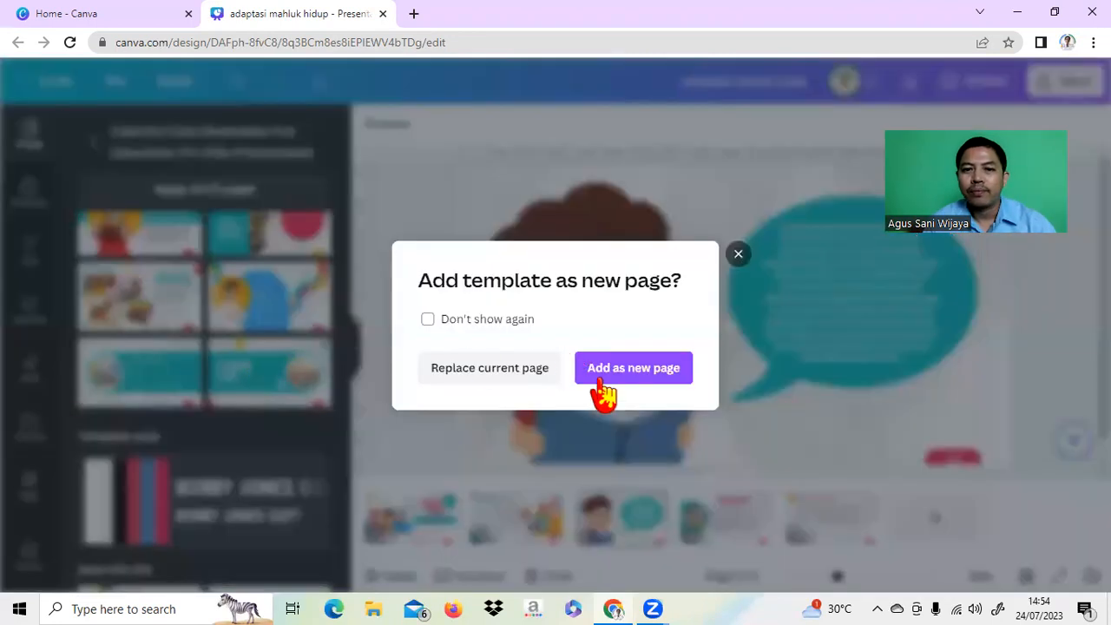
{"action": "left_click", "coordinate": [623, 373]}
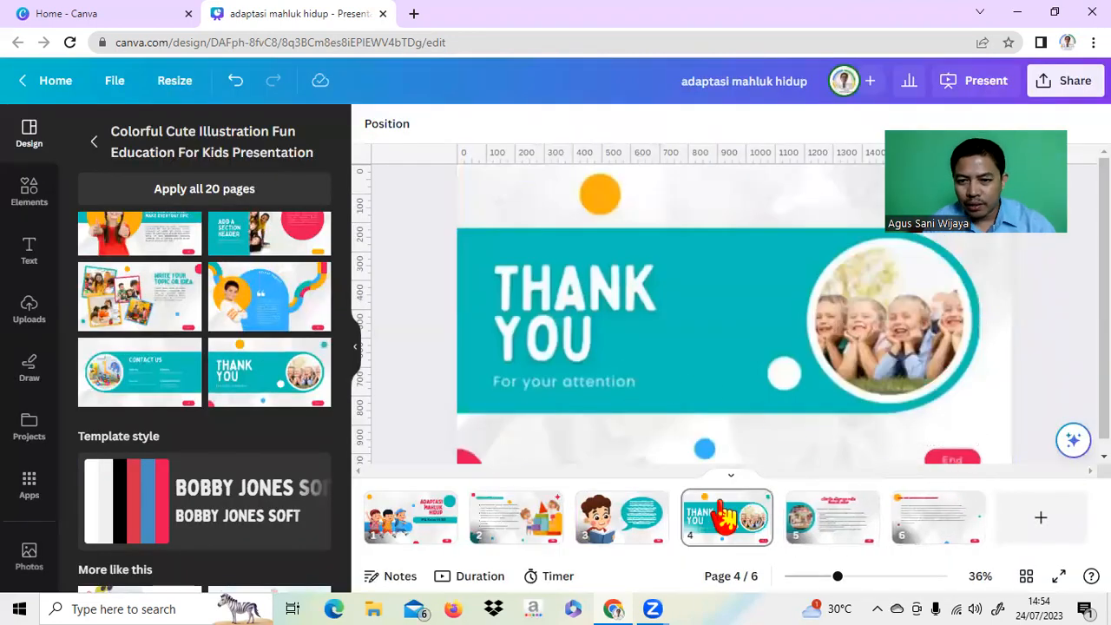
- Move the "Thank You" page to the end of the presentation and delete the blank page added after it
{"action": "left_click_drag", "start_coordinate": [726, 513], "coordinate": [1006, 533]}
{"action": "left_click", "coordinate": [1040, 524]}
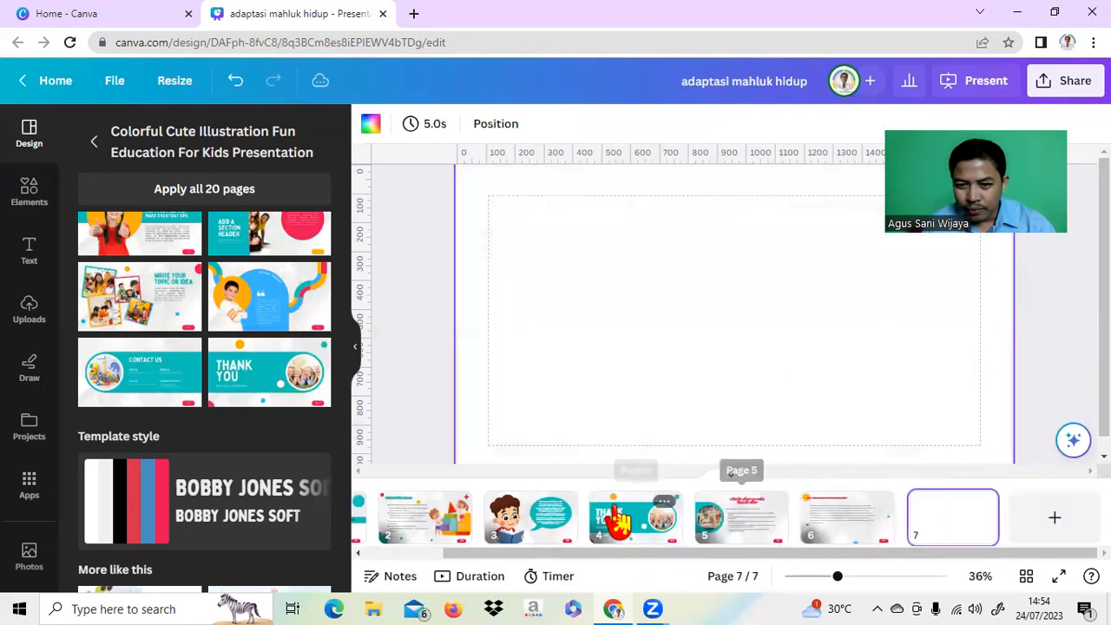
{"action": "left_click_drag", "start_coordinate": [613, 526], "coordinate": [945, 531]}
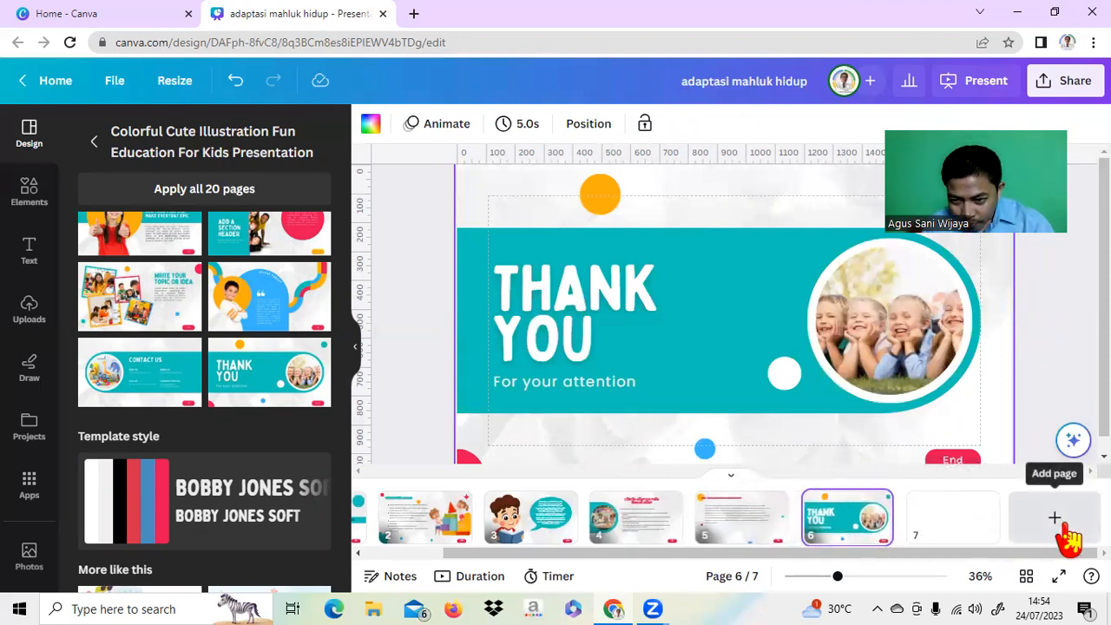
{"action": "right_click", "coordinate": [983, 512]}
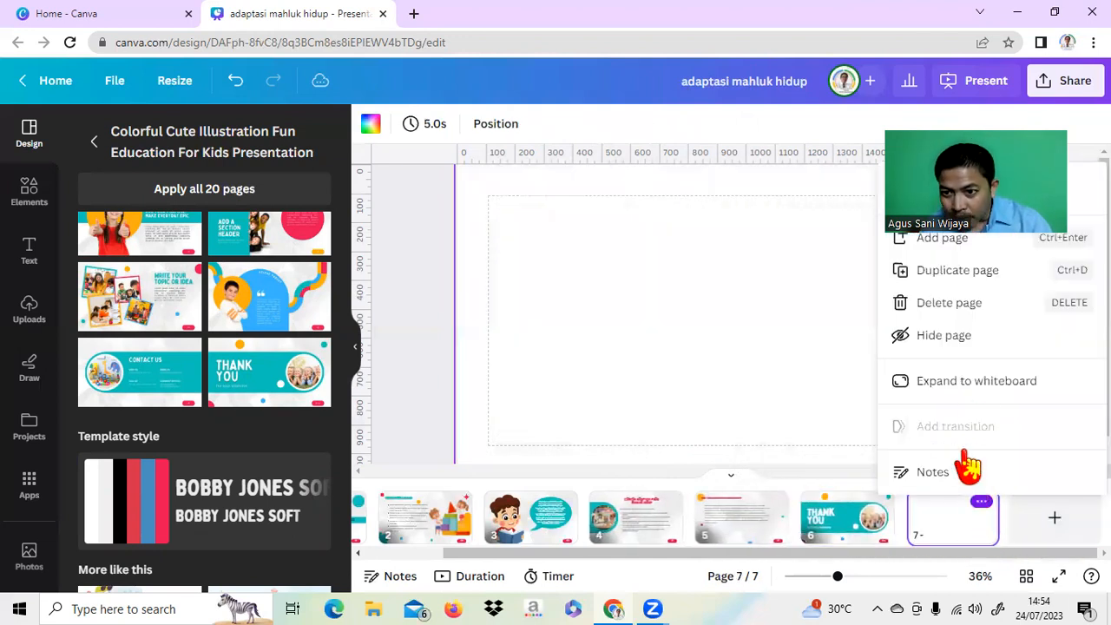
{"action": "left_click", "coordinate": [941, 304]}
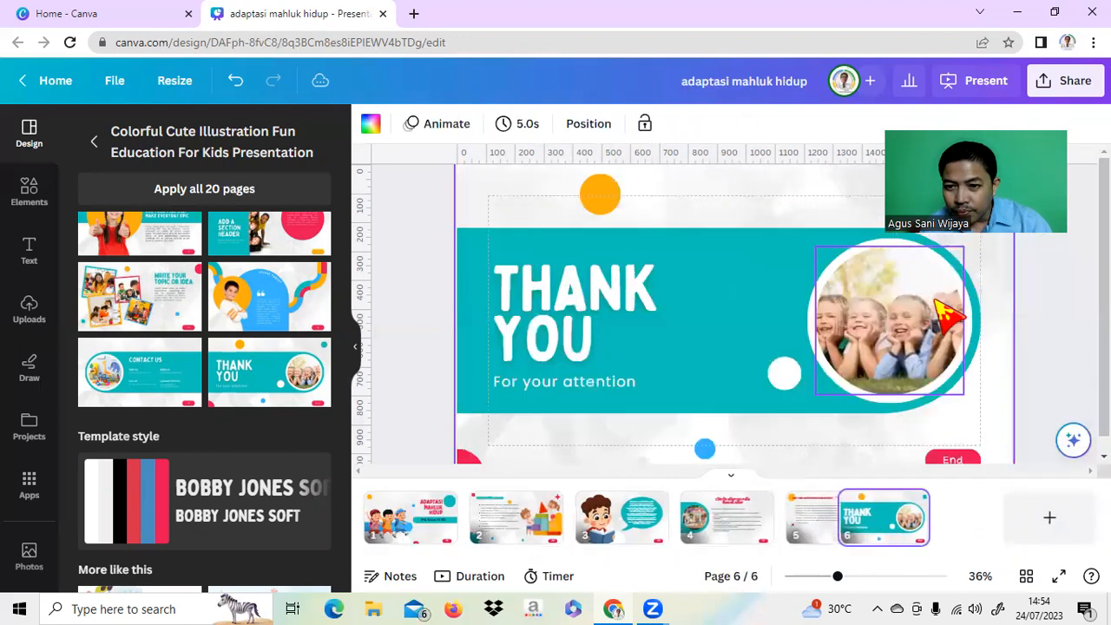
{"action": "left_click", "coordinate": [1045, 319]}
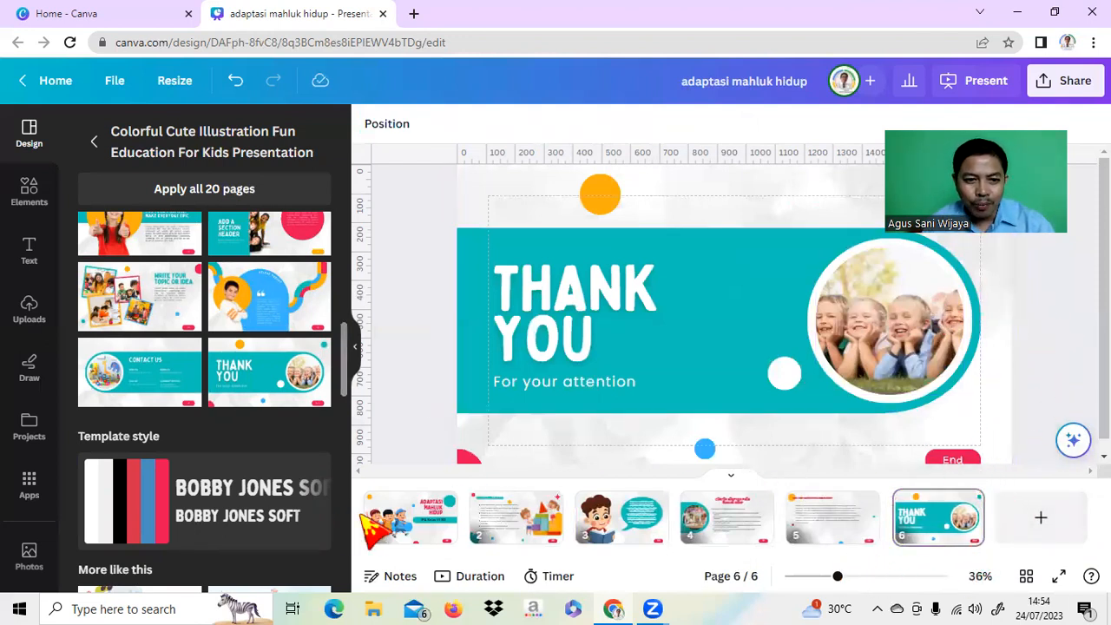
- Review all six pages of the presentation in order, from the cover to the "Thank You" page
{"action": "left_click", "coordinate": [386, 531]}
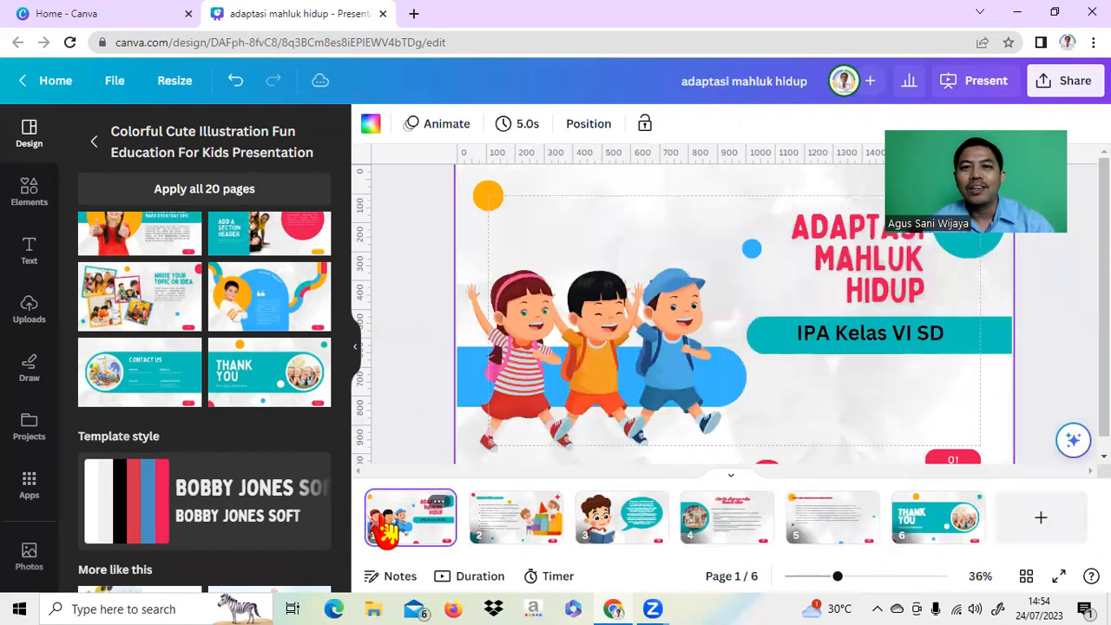
{"action": "left_click", "coordinate": [509, 547]}
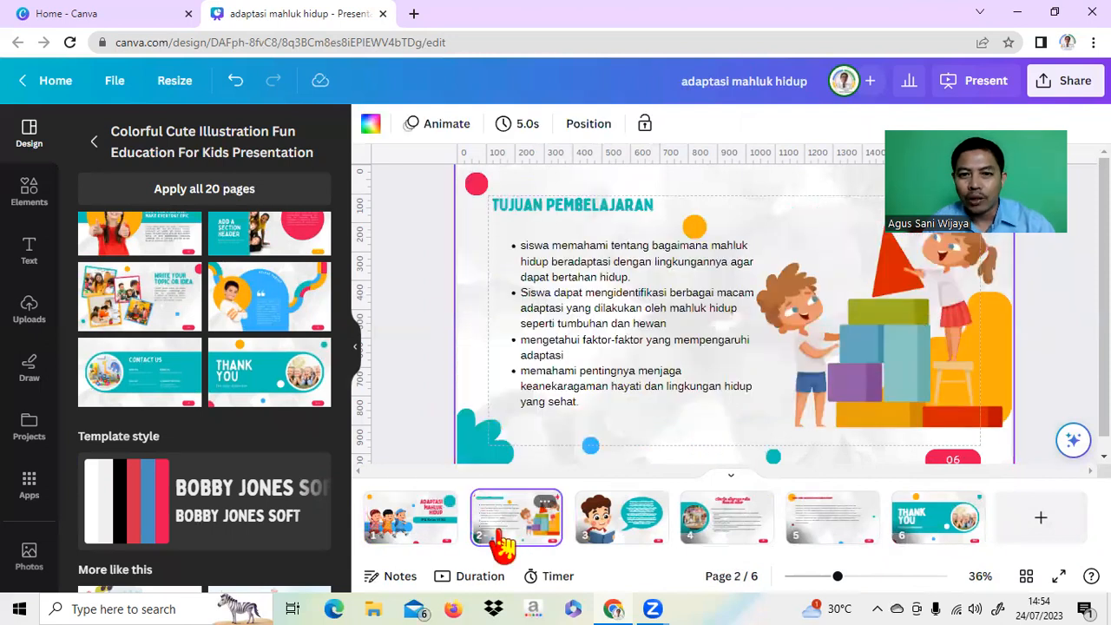
{"action": "left_click", "coordinate": [599, 538]}
{"action": "left_click", "coordinate": [706, 536]}
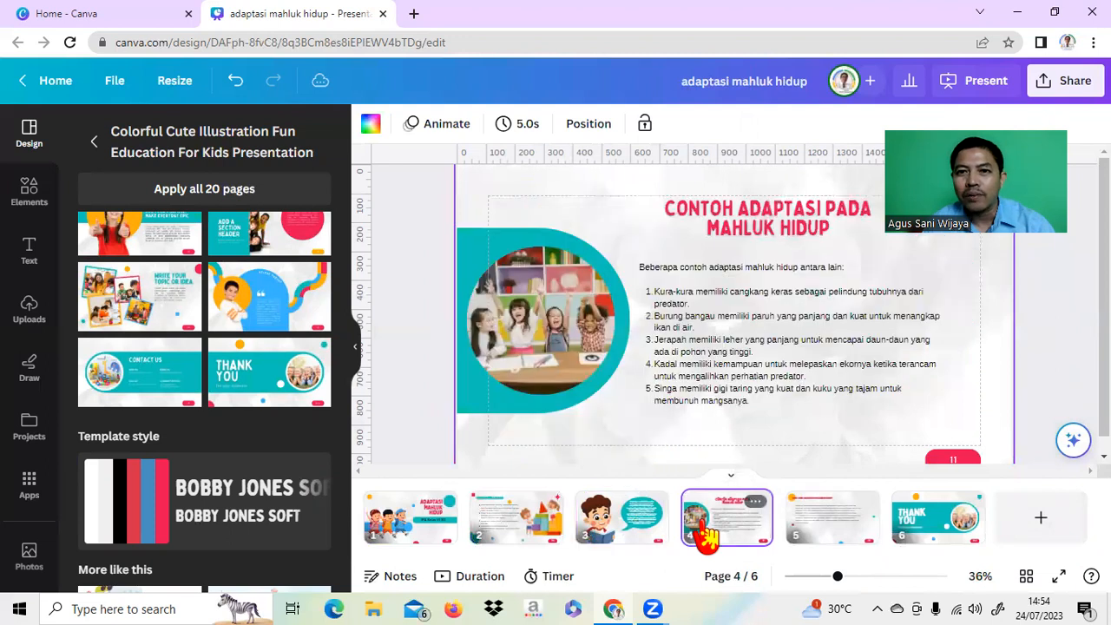
{"action": "left_click", "coordinate": [840, 529]}
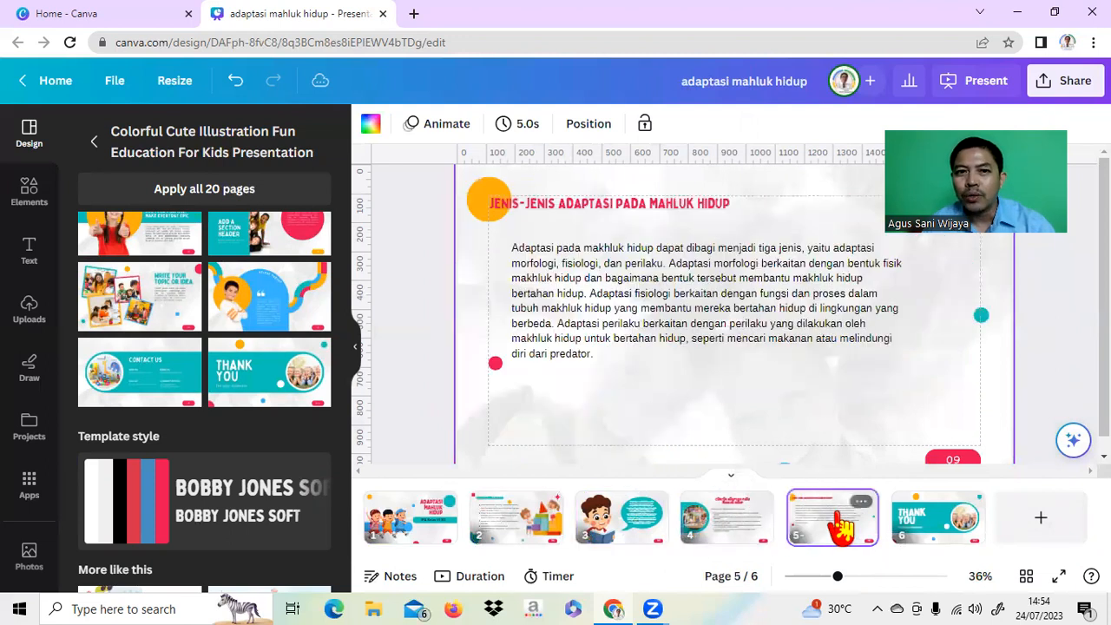
{"action": "left_click", "coordinate": [915, 531]}
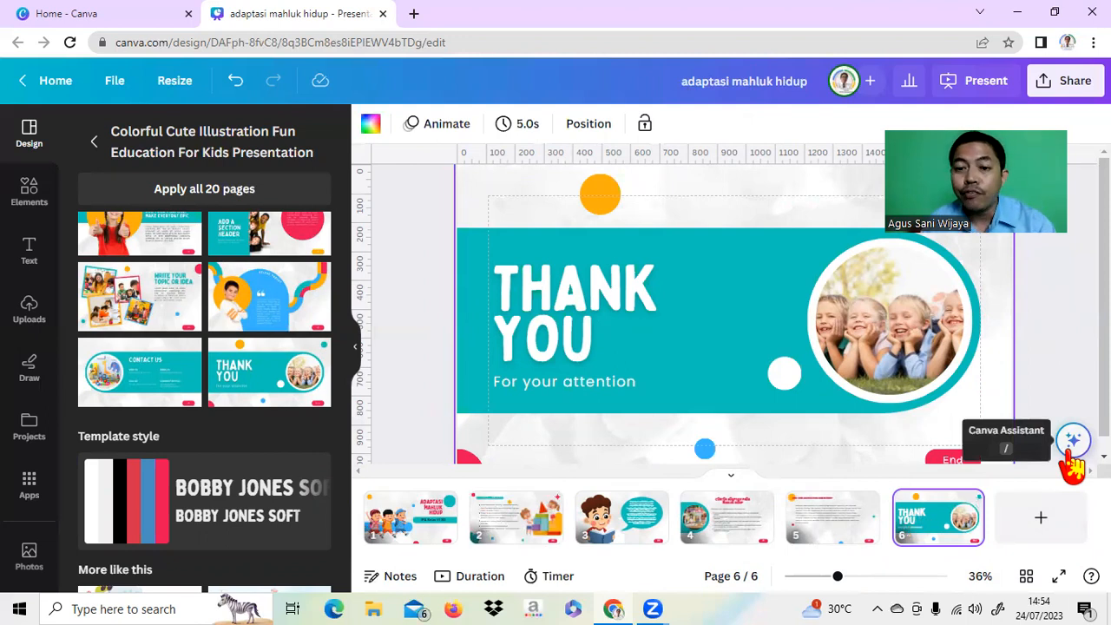
- Return to the cover page, collapse the template list and open the page animation options
{"action": "left_click", "coordinate": [392, 540]}
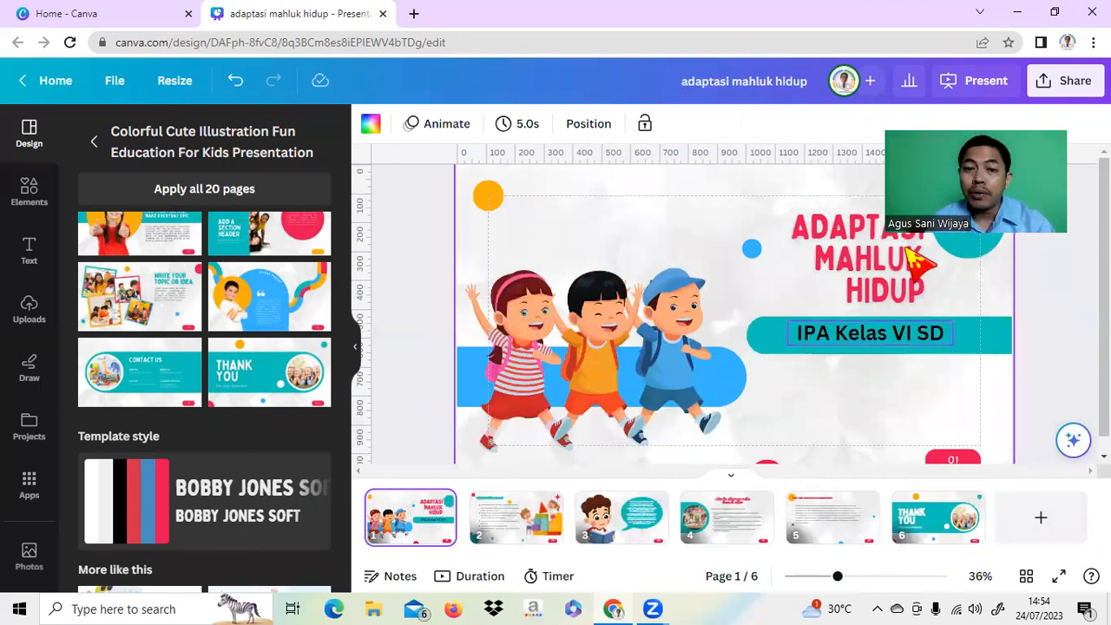
{"action": "left_click", "coordinate": [357, 357]}
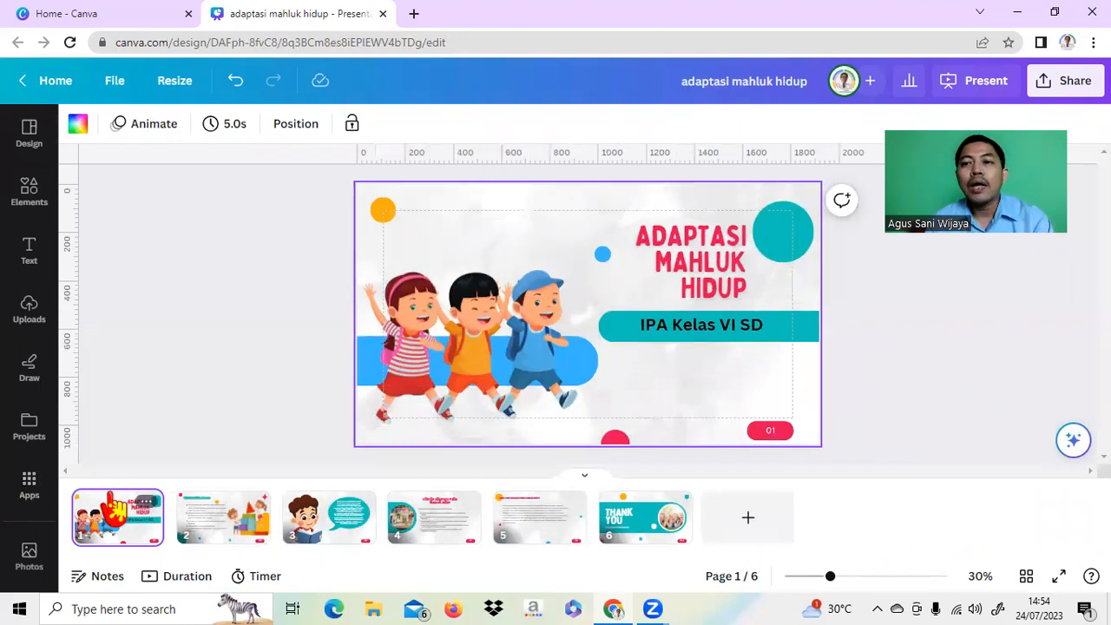
{"action": "left_click", "coordinate": [137, 125]}
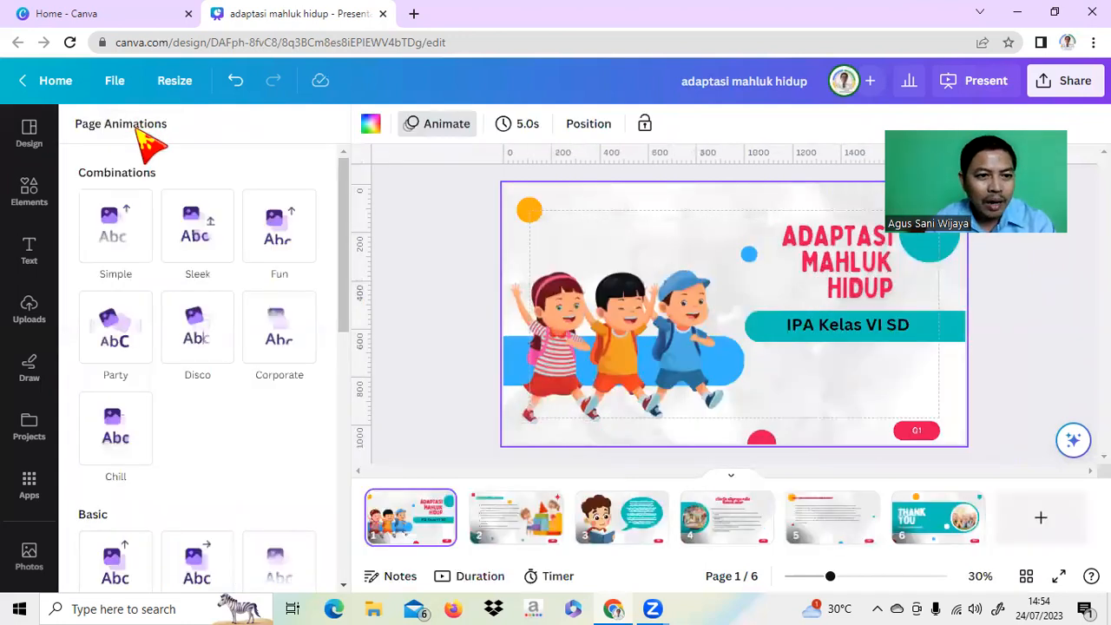
- Try the Disco, Fun, Wipe, Pan and Block page animations on the cover page
{"action": "left_click", "coordinate": [198, 347]}
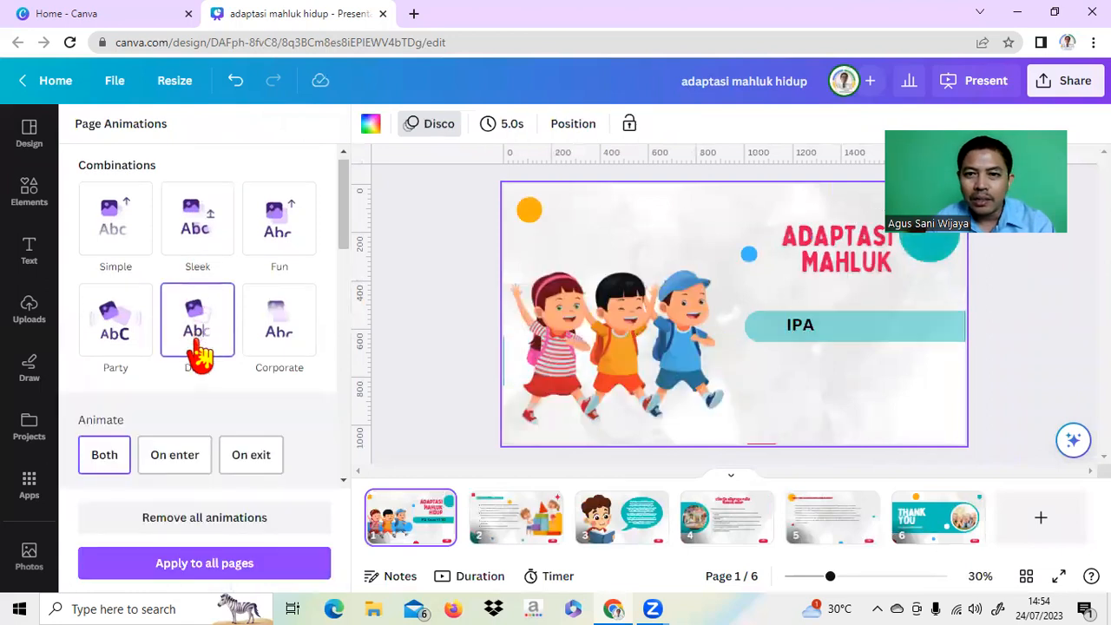
{"action": "left_click", "coordinate": [287, 243]}
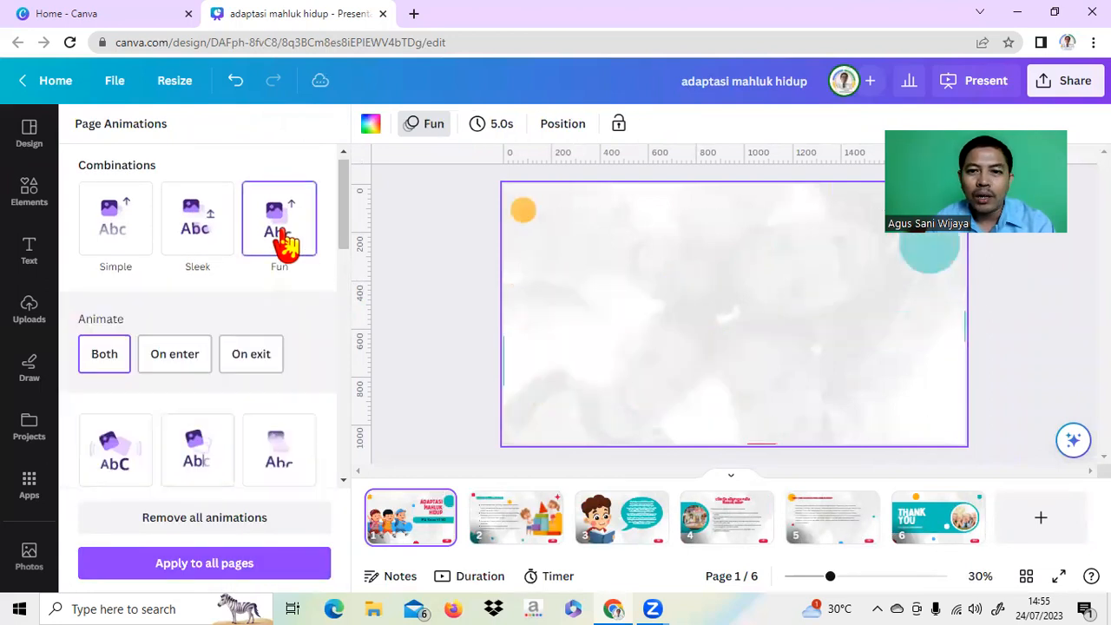
{"action": "scroll", "coordinate": [340, 240], "scroll_direction": "down", "scroll_amount": 1}
{"action": "left_click_drag", "start_coordinate": [351, 253], "coordinate": [354, 330]}
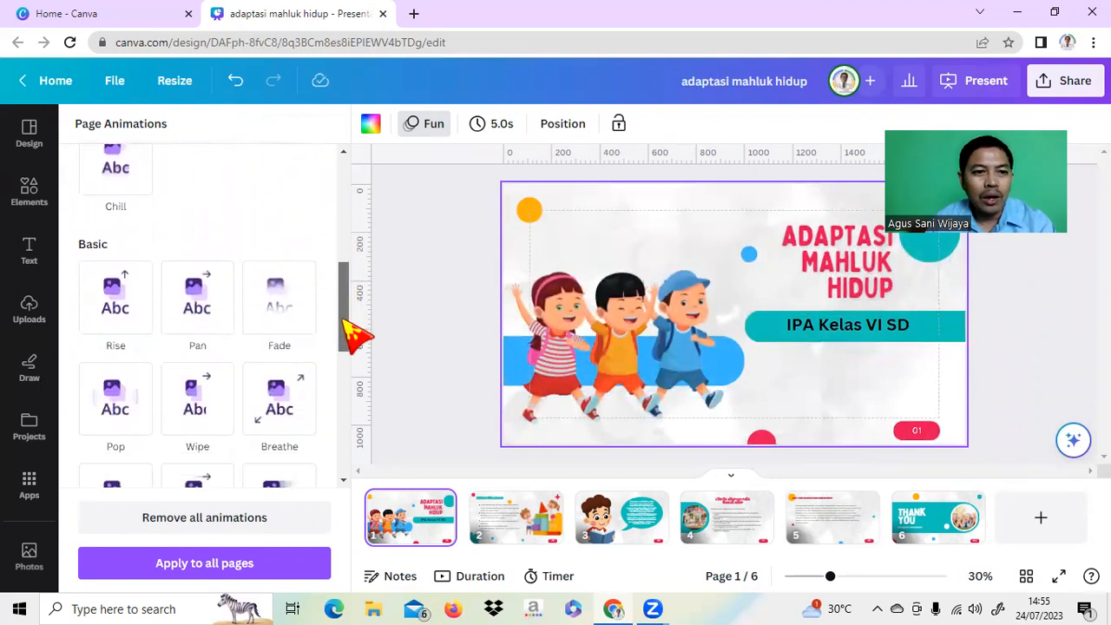
{"action": "left_click", "coordinate": [203, 403]}
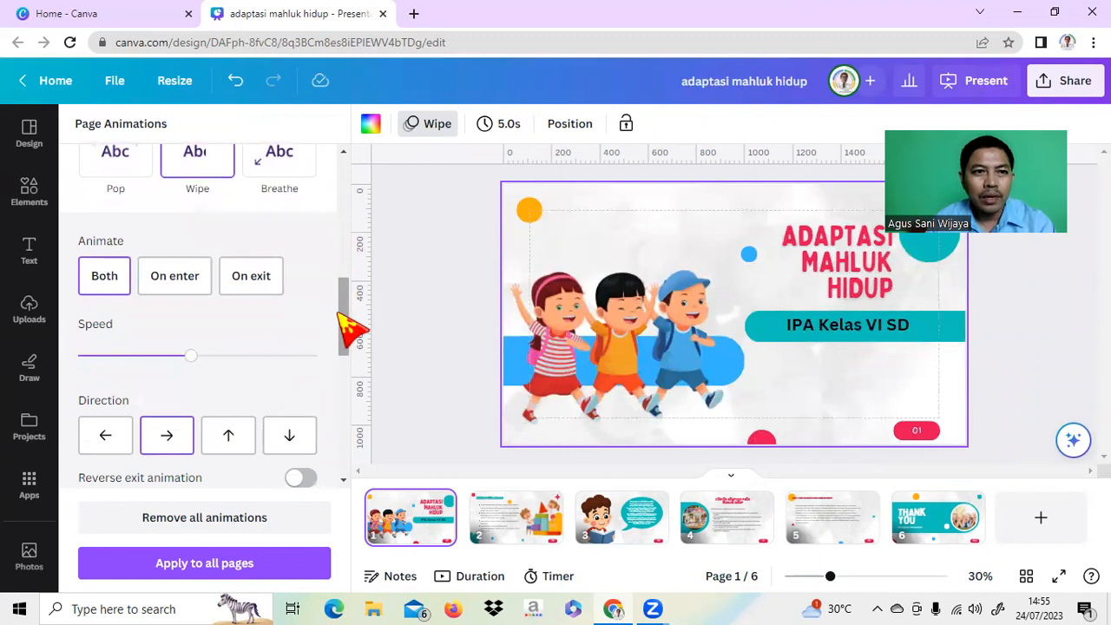
{"action": "left_click_drag", "start_coordinate": [351, 326], "coordinate": [354, 280]}
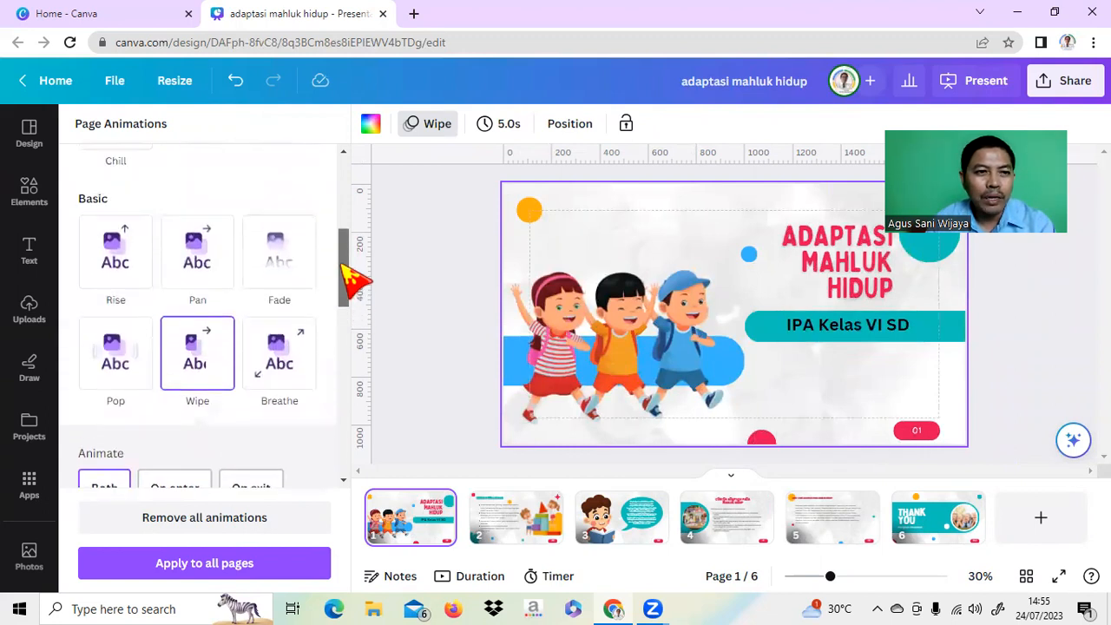
{"action": "left_click", "coordinate": [196, 250]}
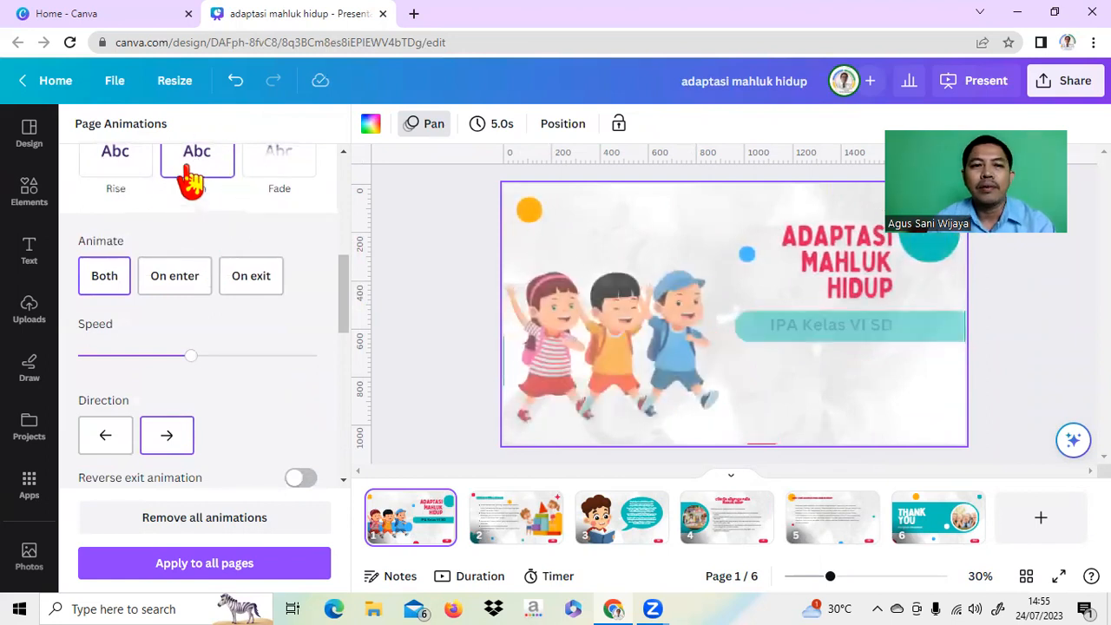
{"action": "left_click_drag", "start_coordinate": [347, 286], "coordinate": [345, 404]}
{"action": "left_click", "coordinate": [194, 395]}
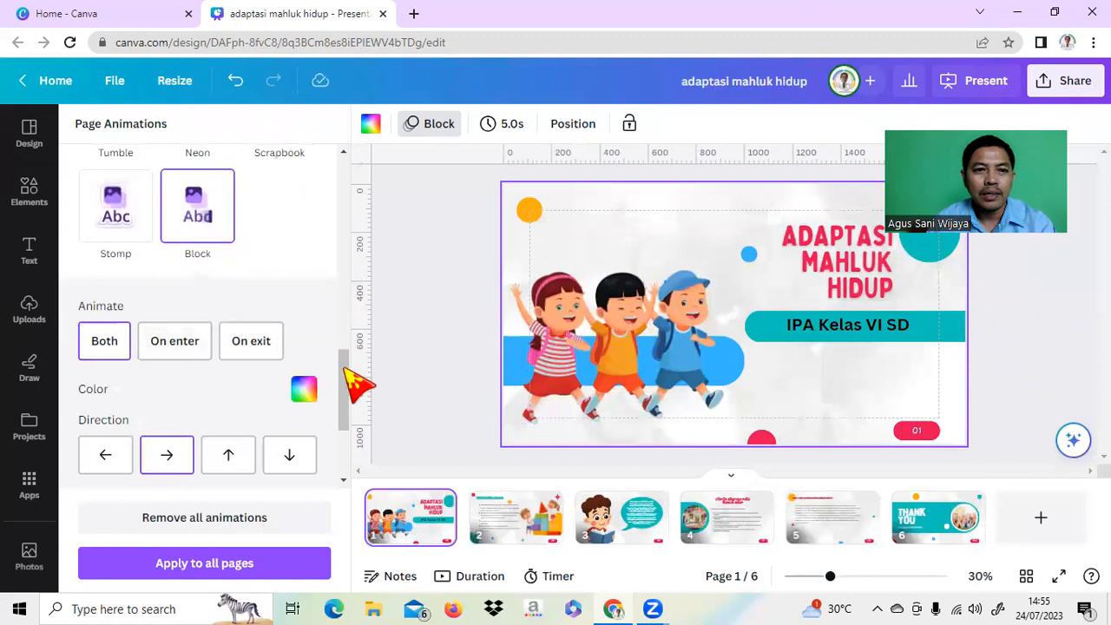
{"action": "left_click_drag", "start_coordinate": [345, 386], "coordinate": [344, 267]}
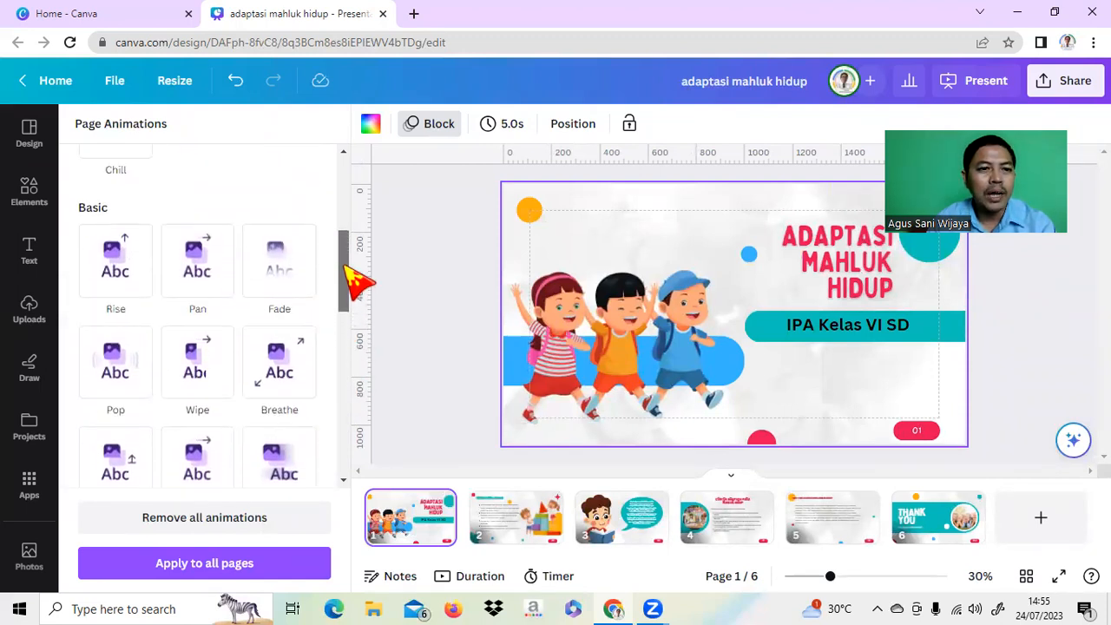
{"action": "left_click", "coordinate": [202, 270]}
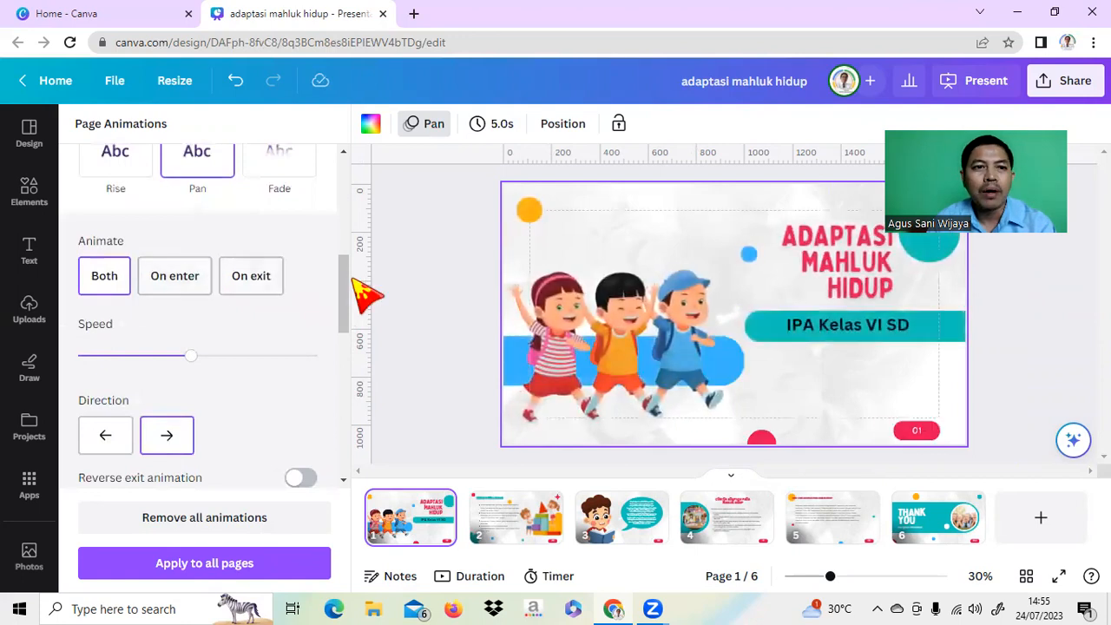
- Apply the Party combination animation to the cover page
{"action": "left_click_drag", "start_coordinate": [347, 321], "coordinate": [350, 229]}
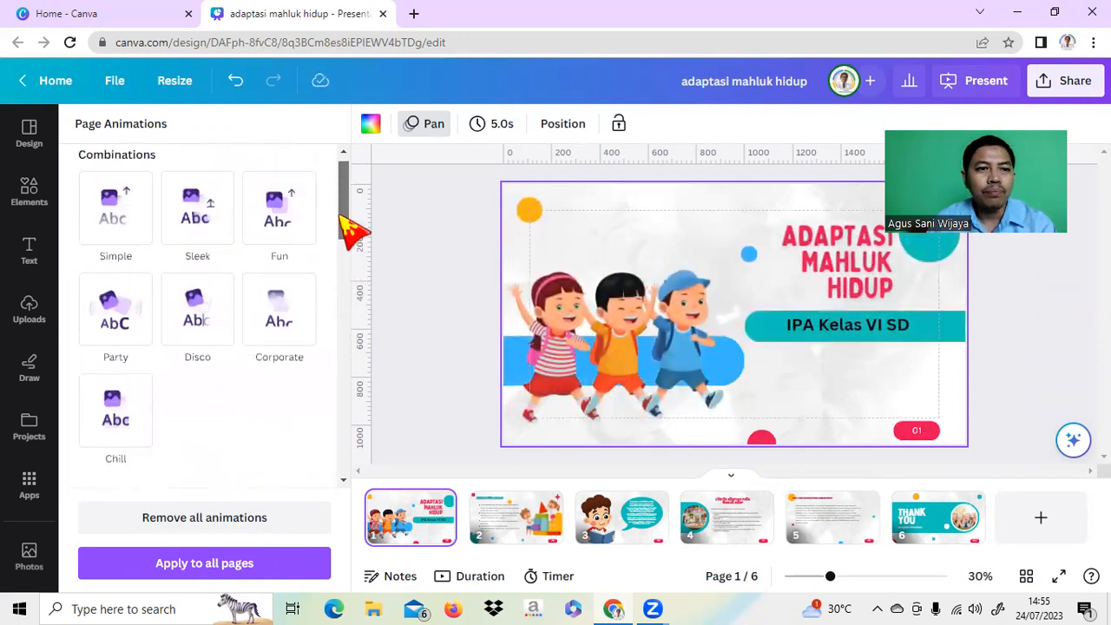
{"action": "left_click", "coordinate": [115, 326]}
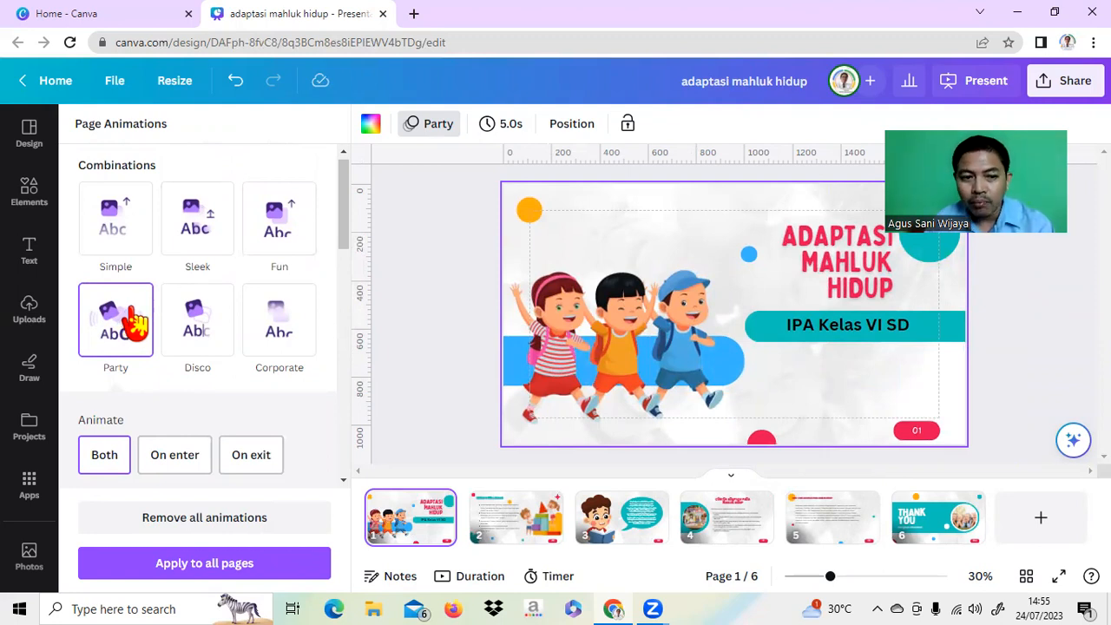
- Apply the Party animation to all pages and close the page animation options
{"action": "left_click", "coordinate": [222, 565]}
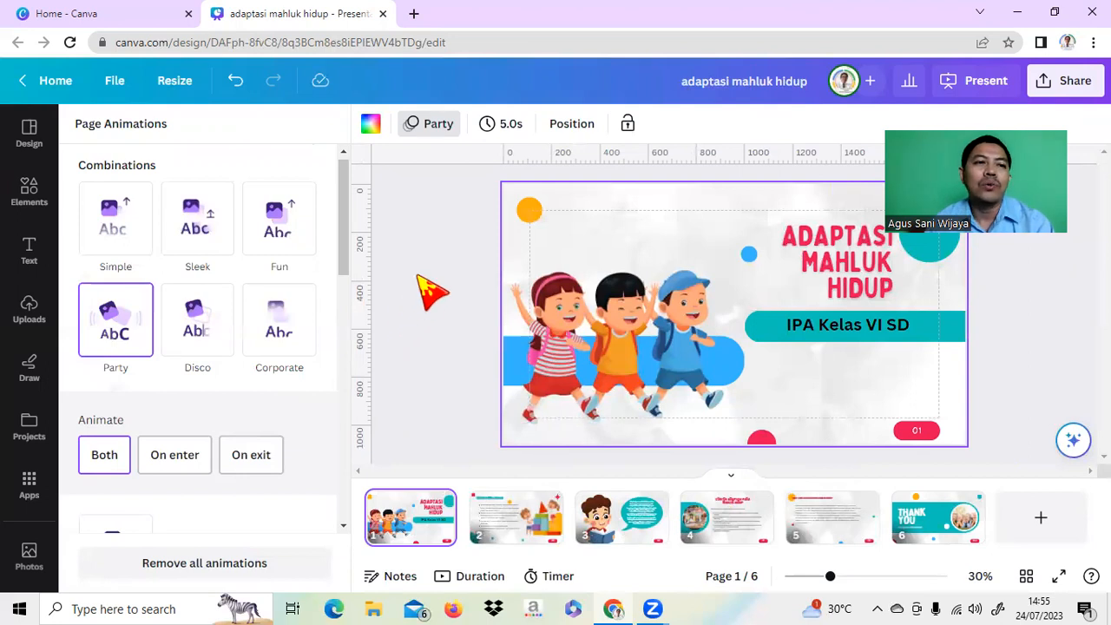
{"action": "left_click", "coordinate": [438, 294]}
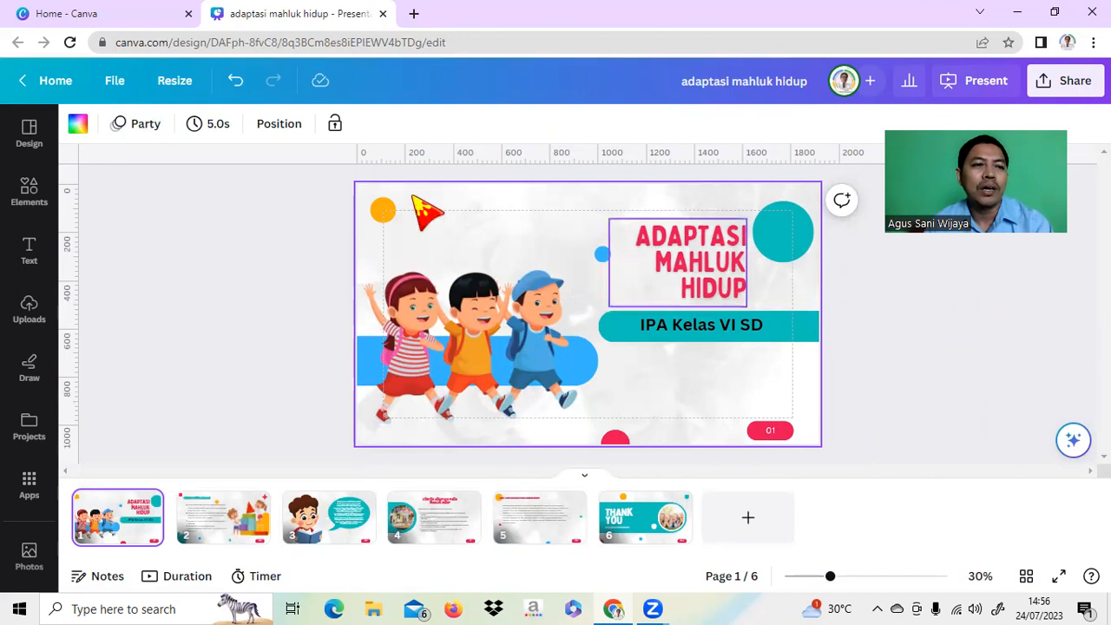
- Search the elements for "audio pendidikan", switch the search to "Audio", and show the full list of audio tracks
{"action": "left_click", "coordinate": [30, 202]}
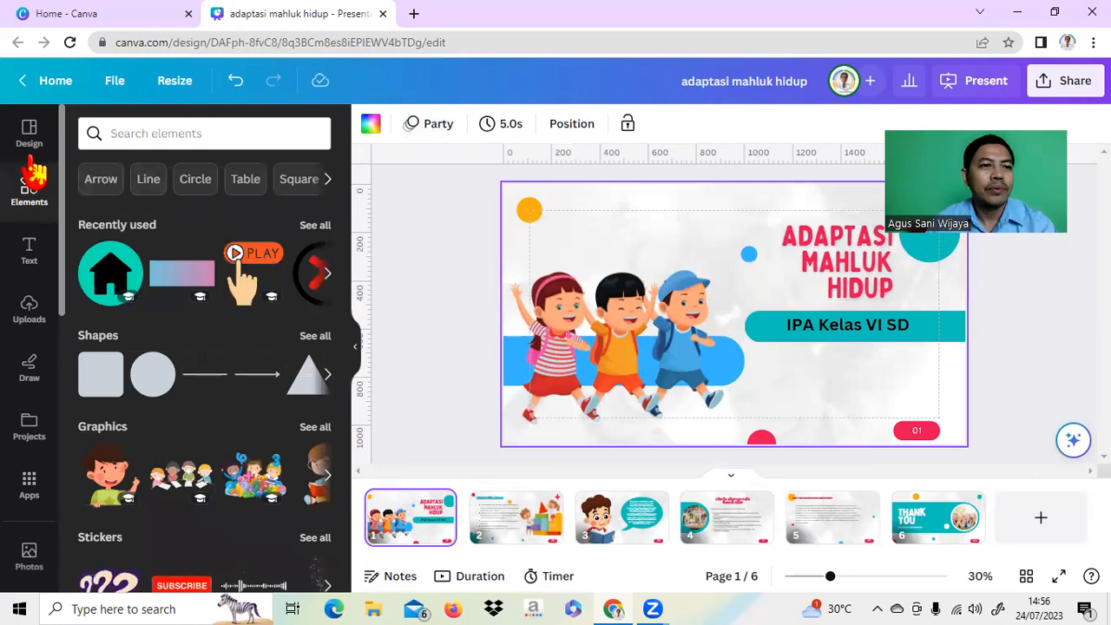
{"action": "left_click", "coordinate": [155, 132]}
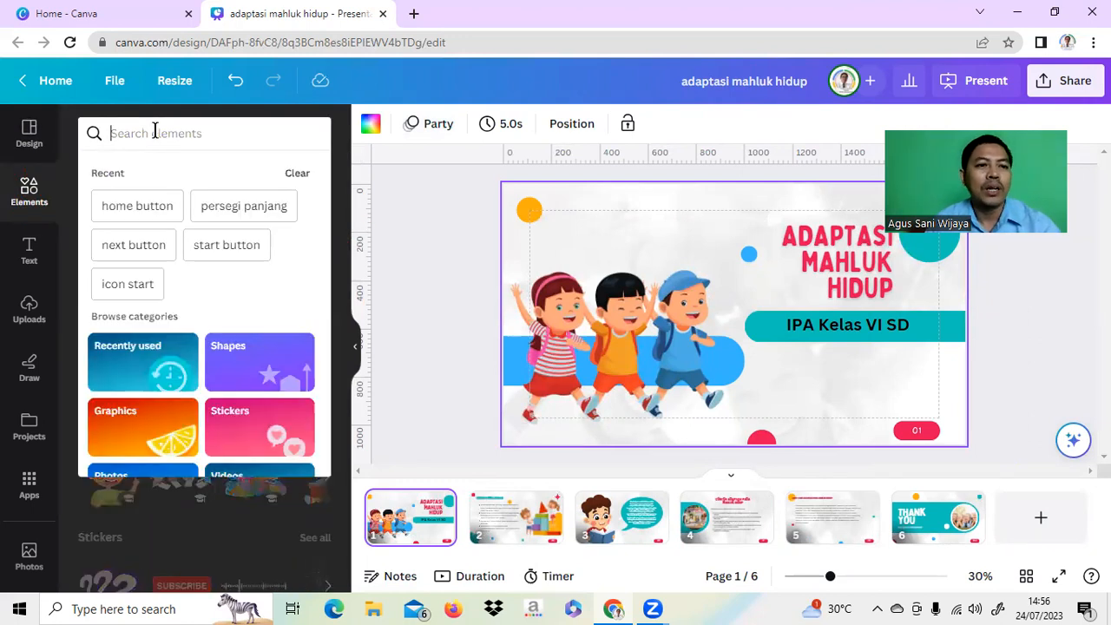
{"action": "type", "text": "audio"}
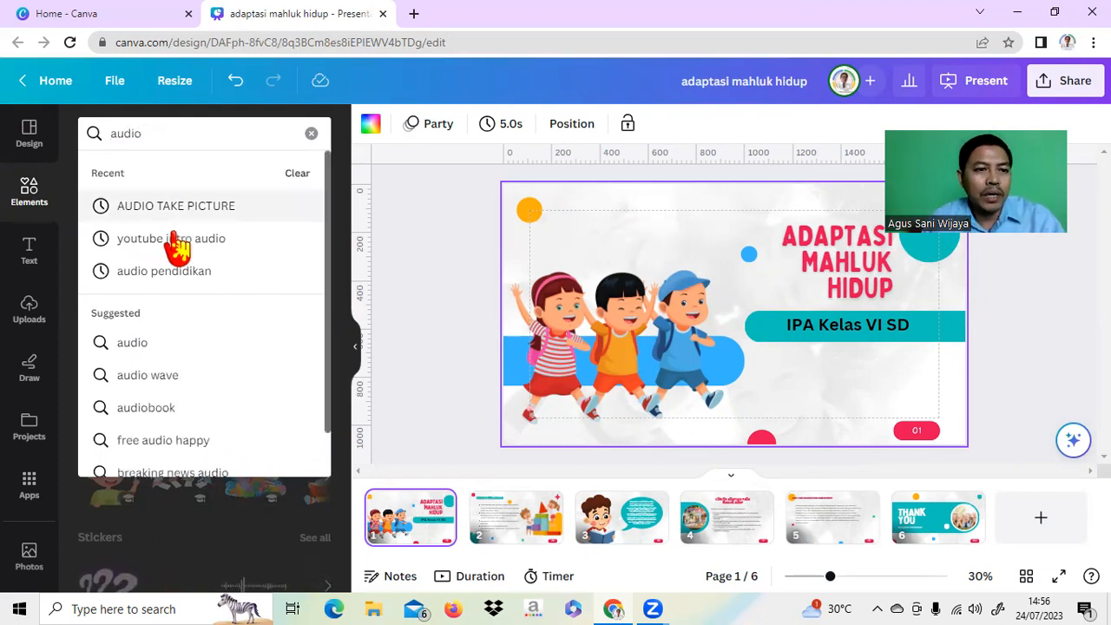
{"action": "left_click", "coordinate": [170, 271]}
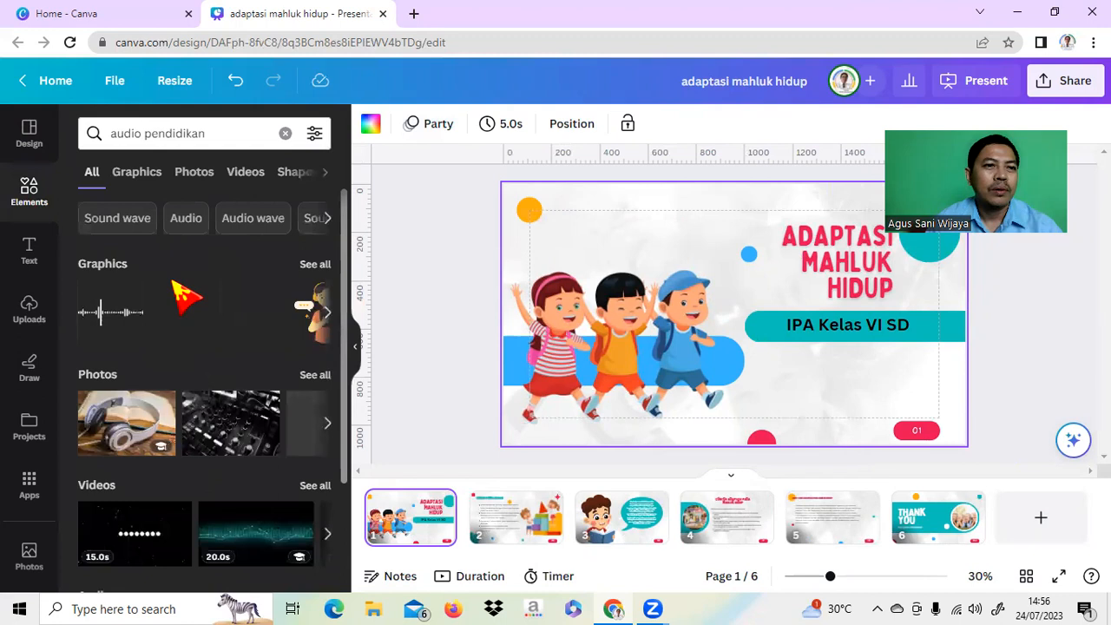
{"action": "left_click", "coordinate": [194, 221]}
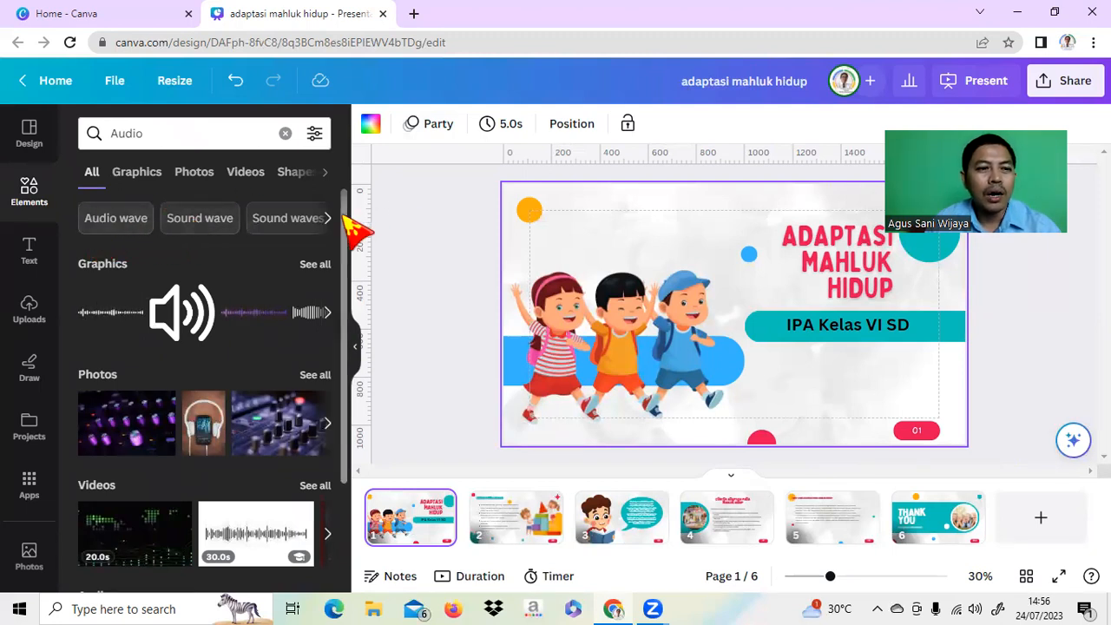
{"action": "left_click_drag", "start_coordinate": [345, 222], "coordinate": [347, 340]}
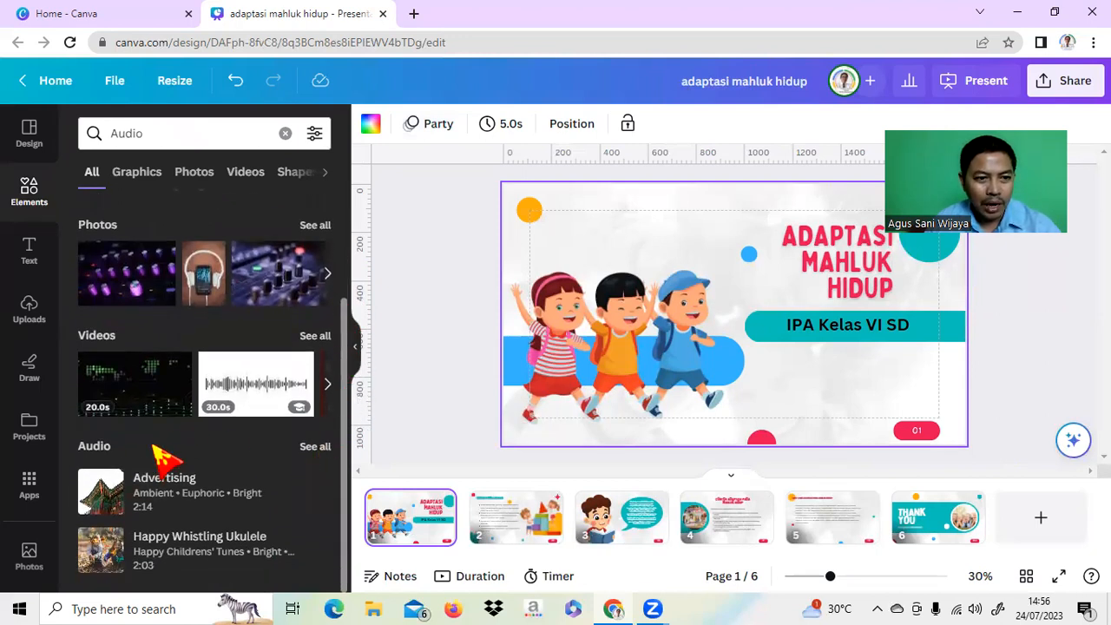
{"action": "left_click", "coordinate": [309, 455]}
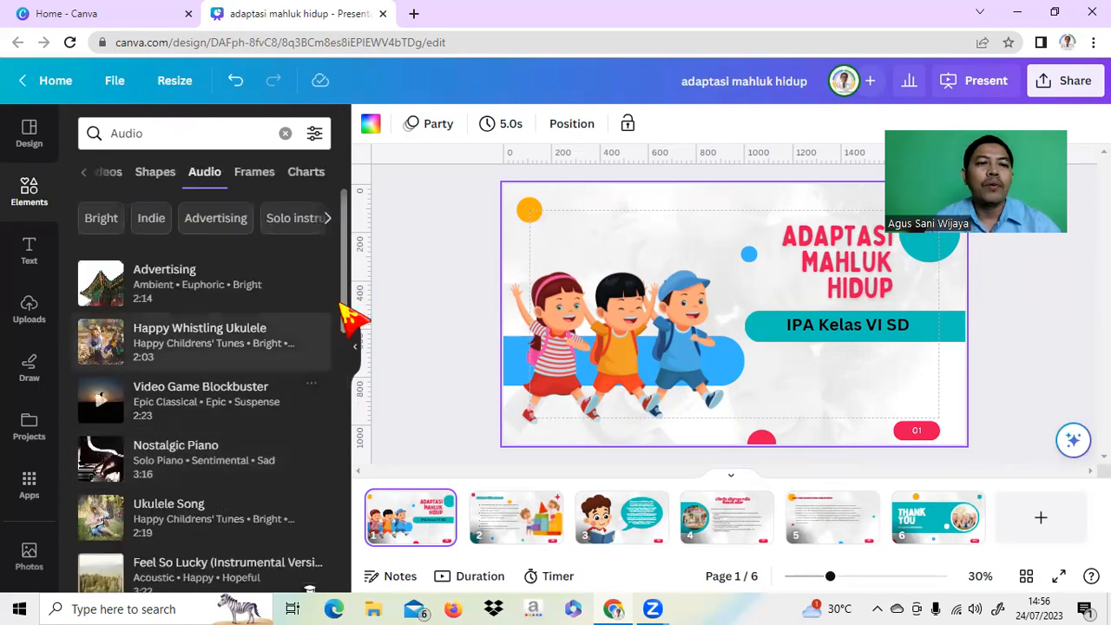
- Preview the "Ukulele Song" track and add it to the presentation as background music
{"action": "left_click_drag", "start_coordinate": [344, 276], "coordinate": [342, 296]}
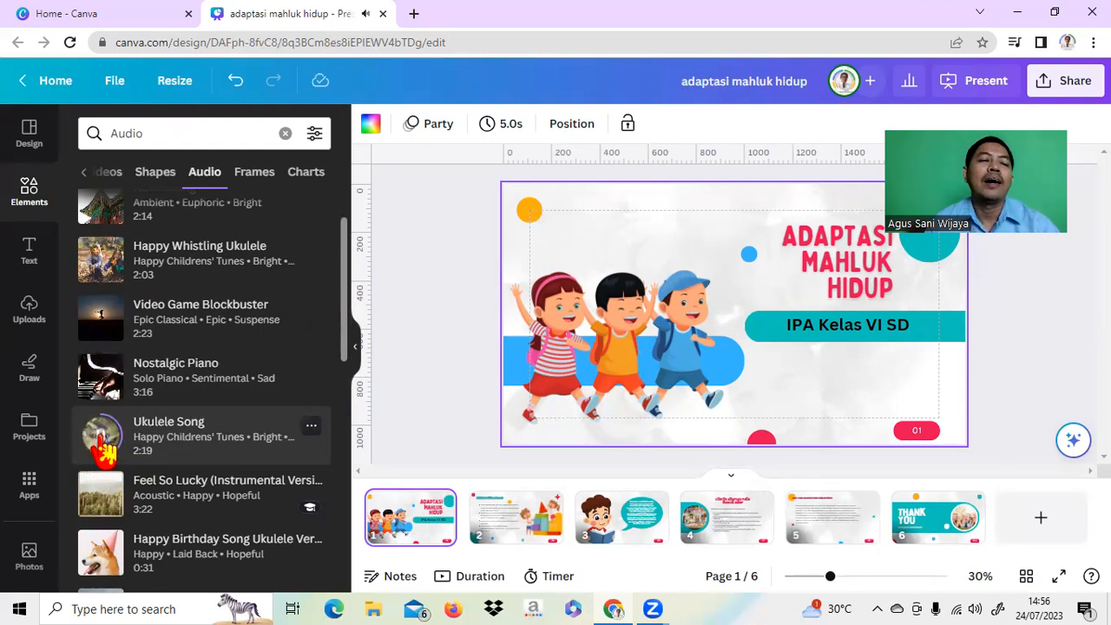
{"action": "left_click", "coordinate": [101, 441]}
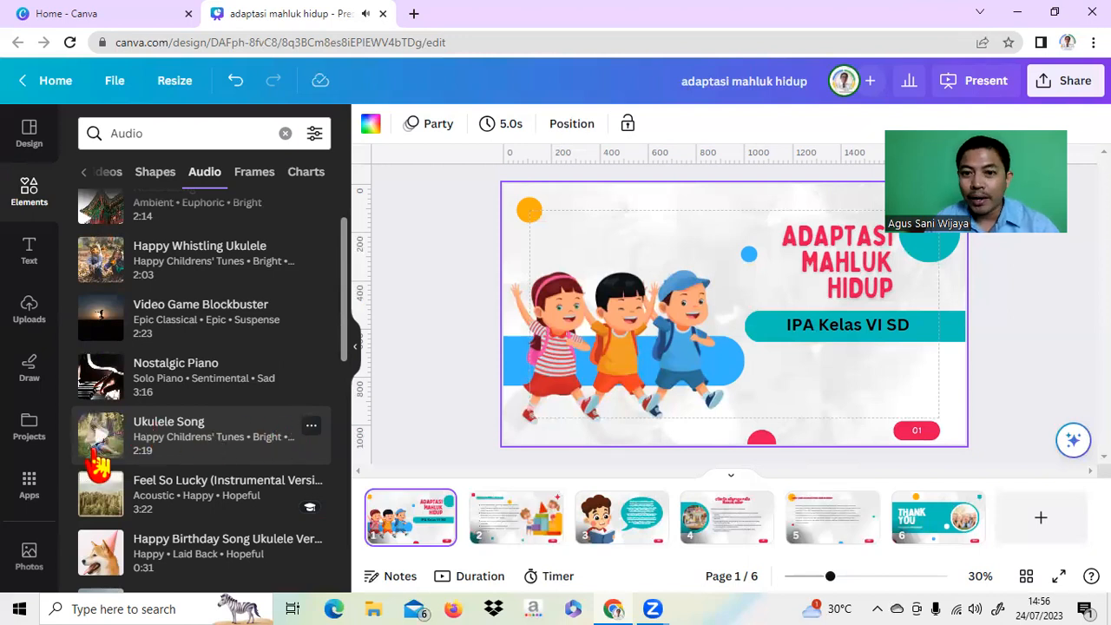
{"action": "left_click", "coordinate": [174, 441]}
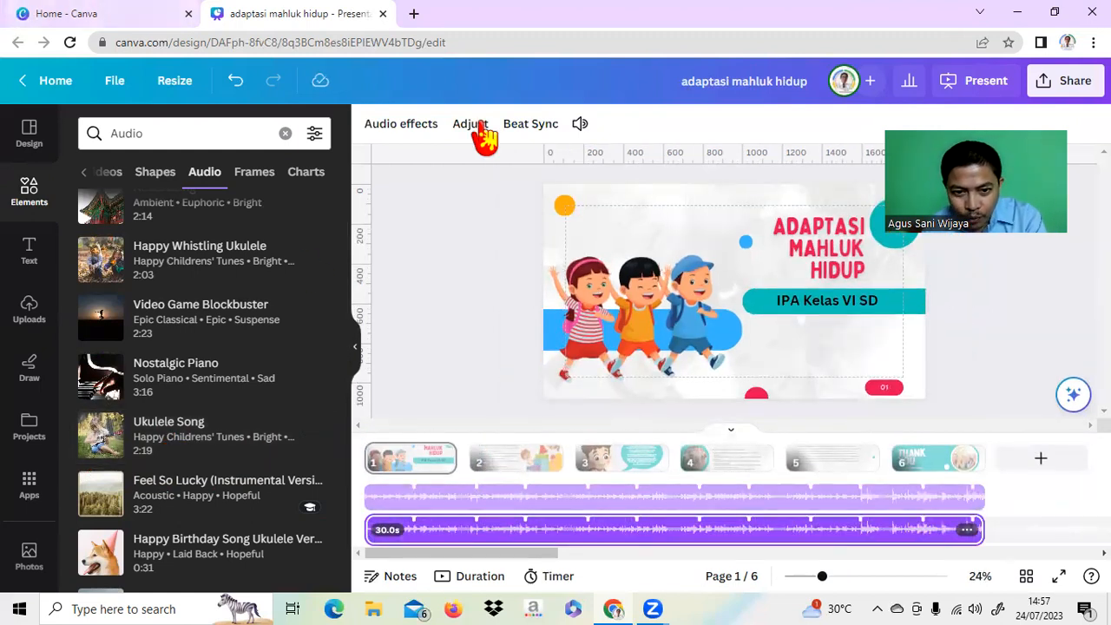
- Delete the duplicate upper audio track from the timeline and collapse the elements list
{"action": "left_click", "coordinate": [585, 506]}
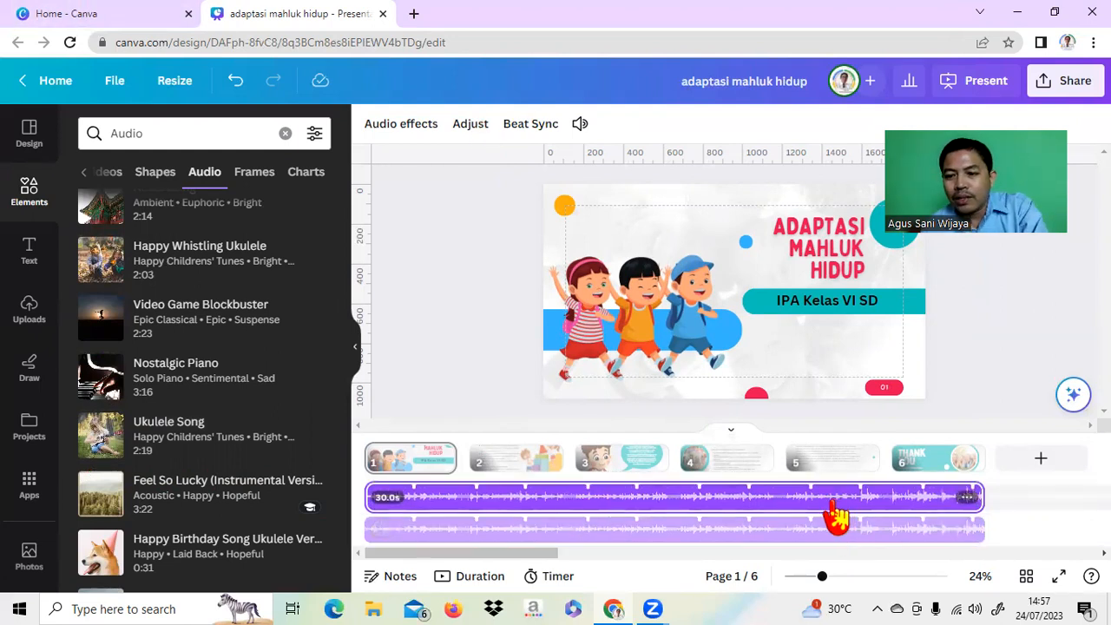
{"action": "key", "text": "Delete"}
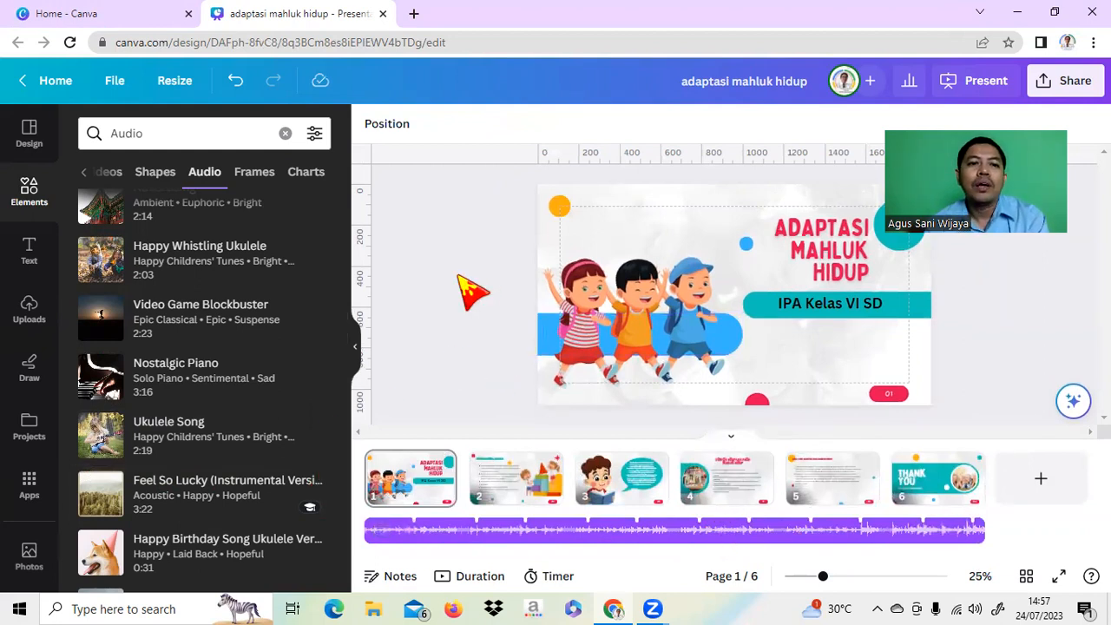
{"action": "left_click", "coordinate": [356, 363]}
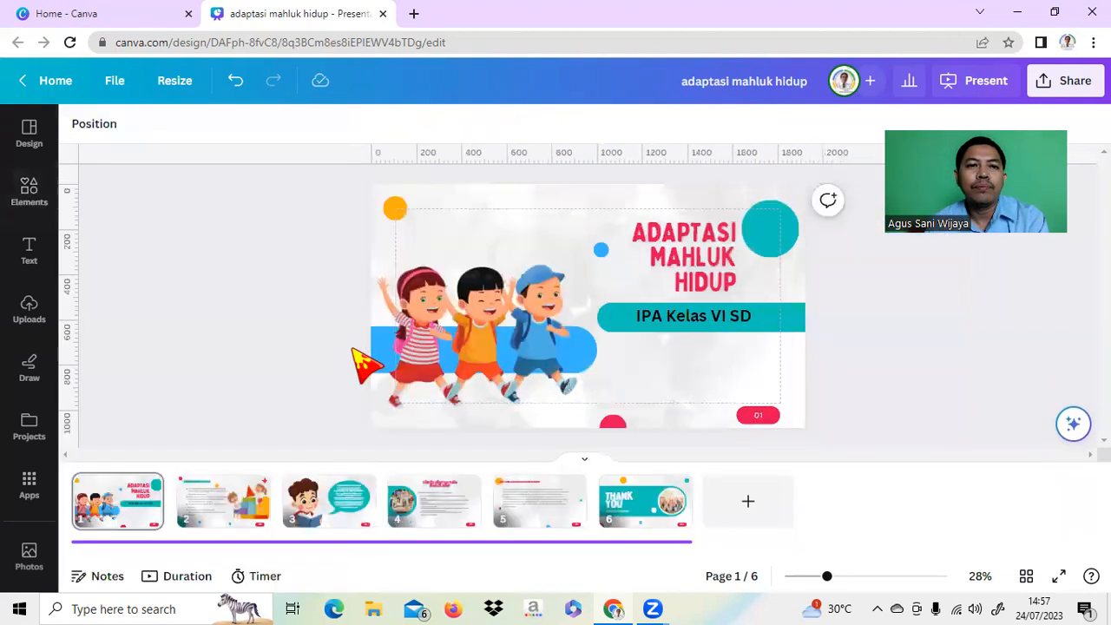
- Turn on Sync now in the Beat Sync settings of the audio track and close the settings
{"action": "left_click", "coordinate": [412, 544]}
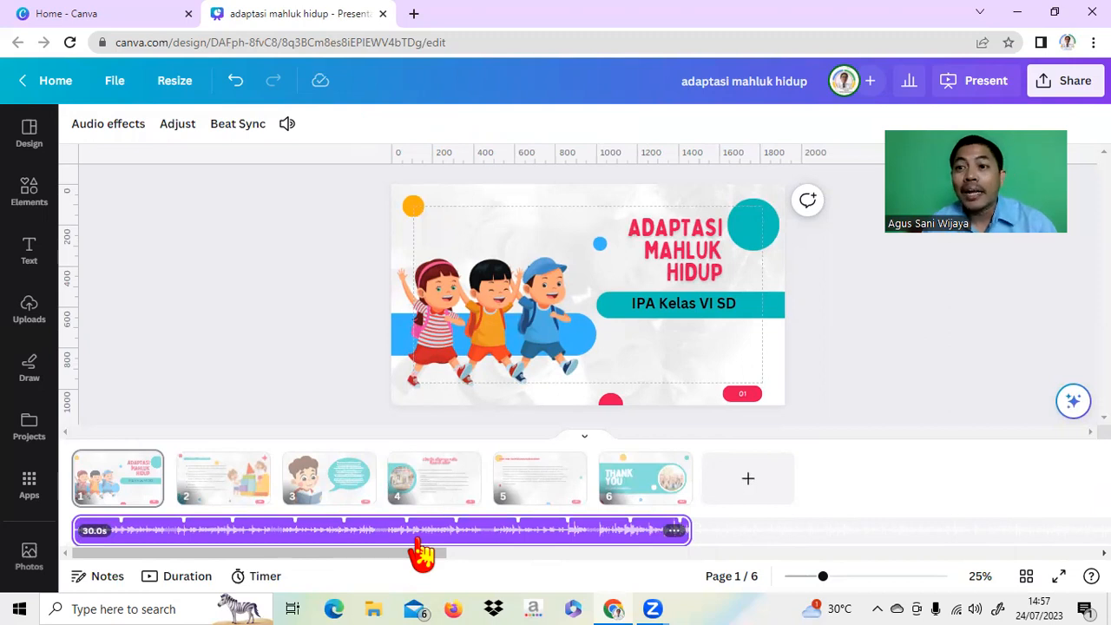
{"action": "left_click", "coordinate": [241, 126]}
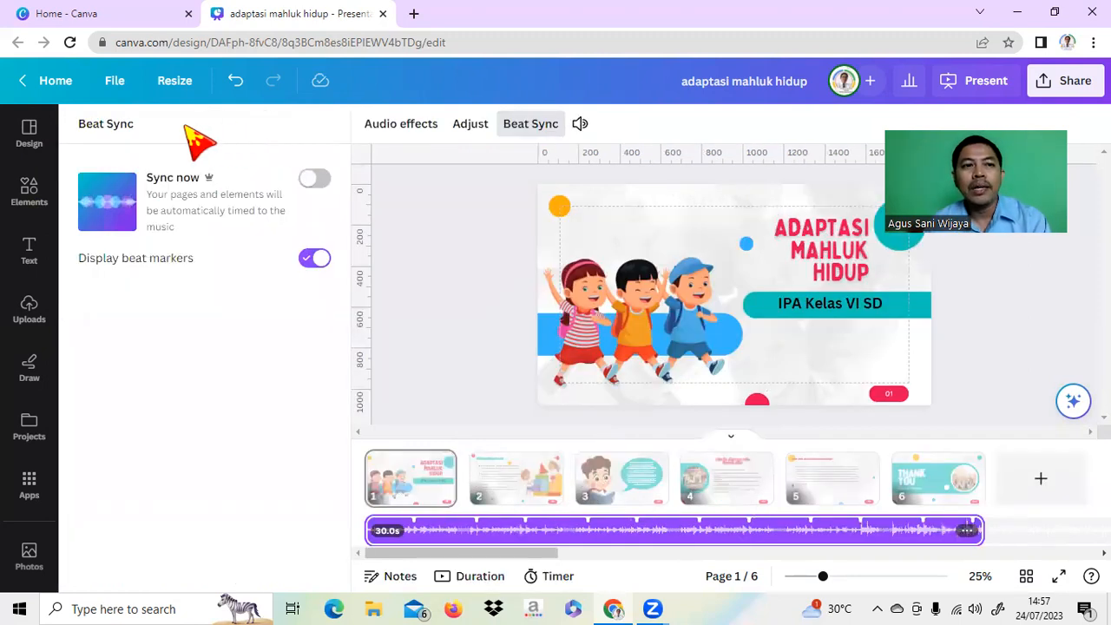
{"action": "left_click", "coordinate": [321, 180]}
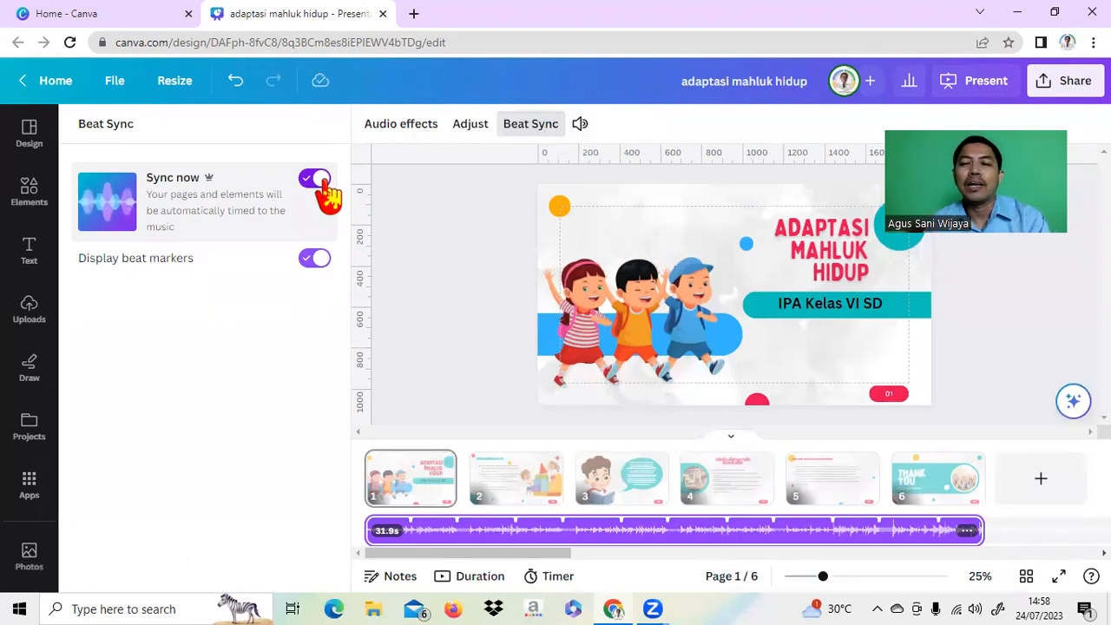
{"action": "left_click", "coordinate": [451, 347]}
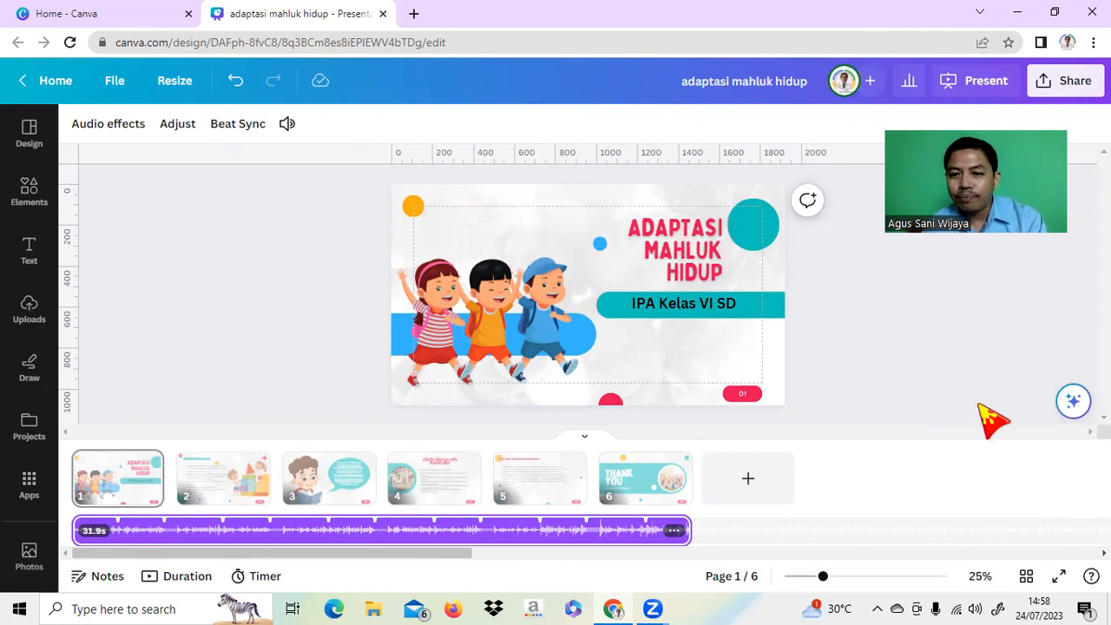
- Download all six pages of the presentation as an MP4 Video at 1080p (HD) quality
{"action": "left_click", "coordinate": [1050, 82]}
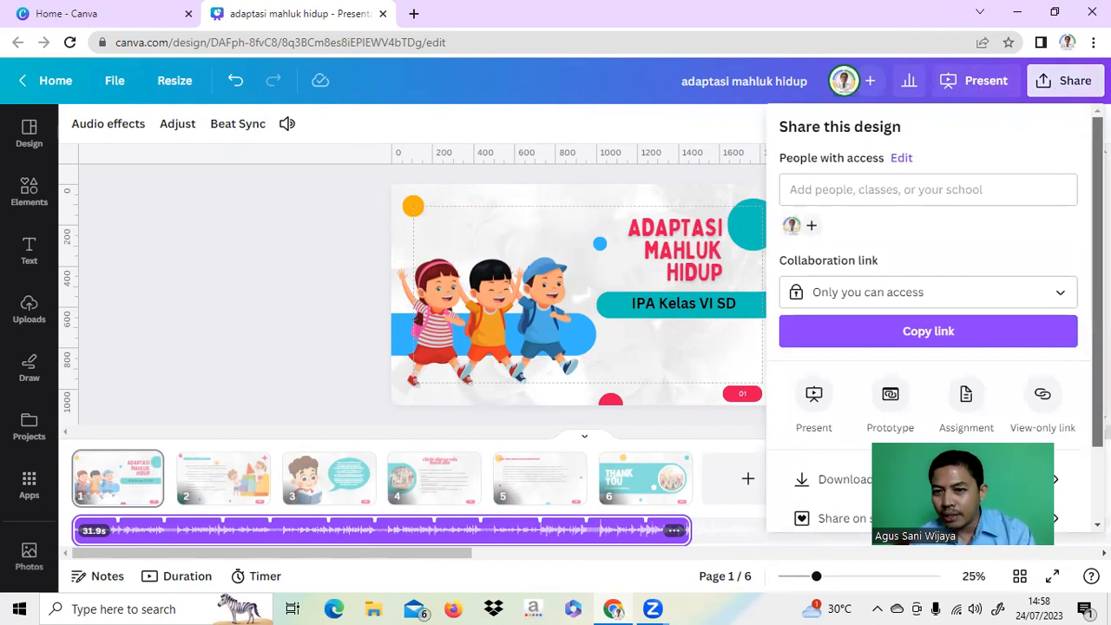
{"action": "scroll", "coordinate": [928, 313], "scroll_direction": "down", "scroll_amount": 2}
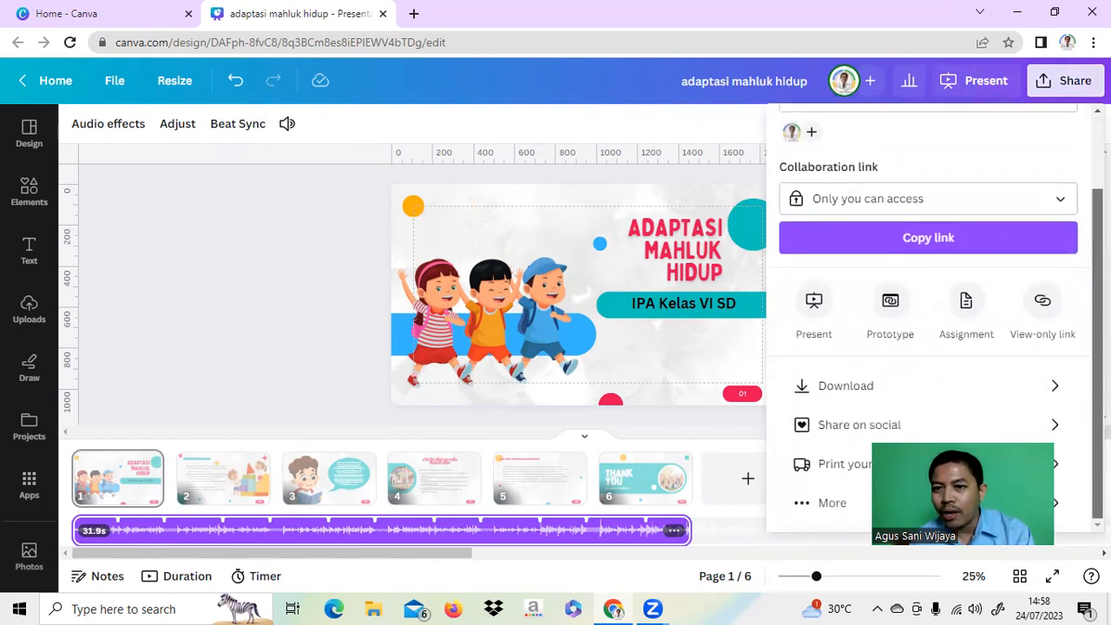
{"action": "left_click", "coordinate": [1054, 390]}
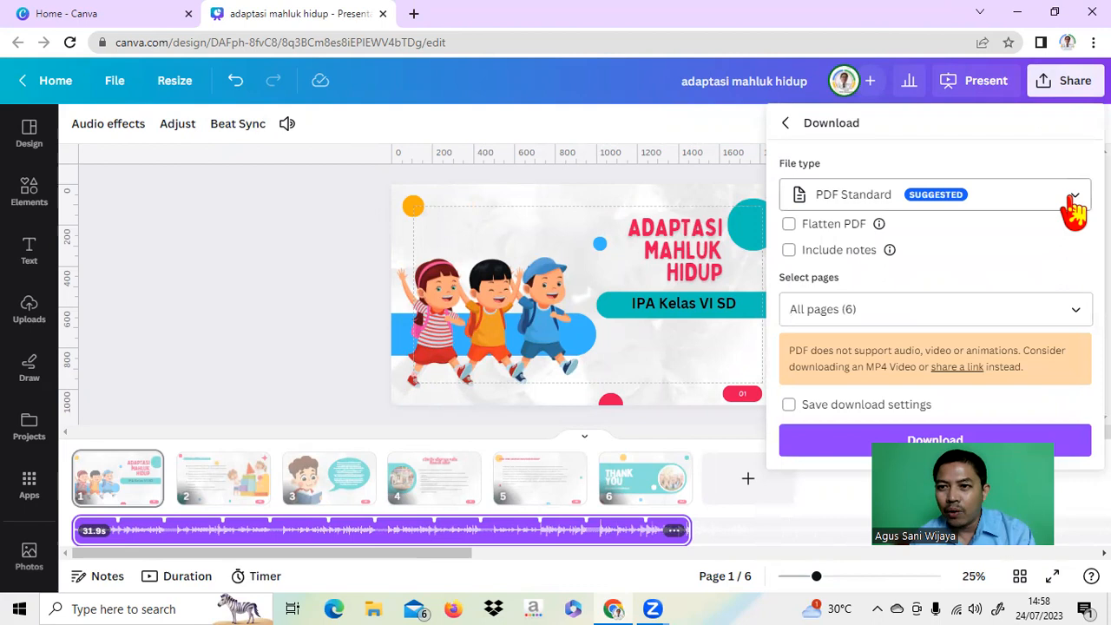
{"action": "left_click", "coordinate": [1074, 207]}
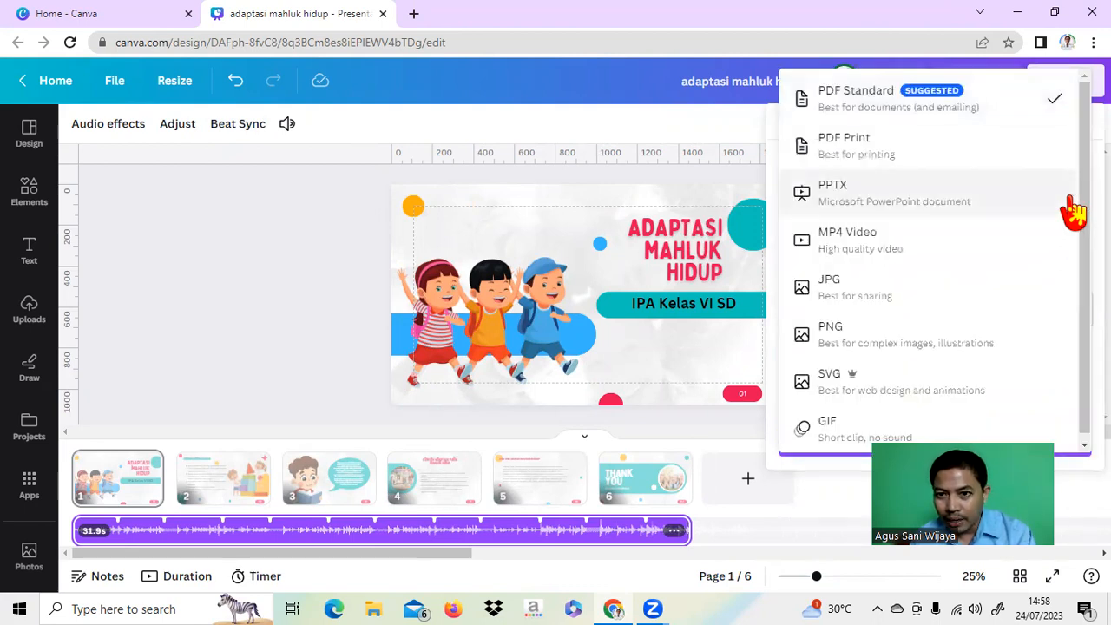
{"action": "scroll", "coordinate": [1070, 199], "scroll_direction": "down", "scroll_amount": 1}
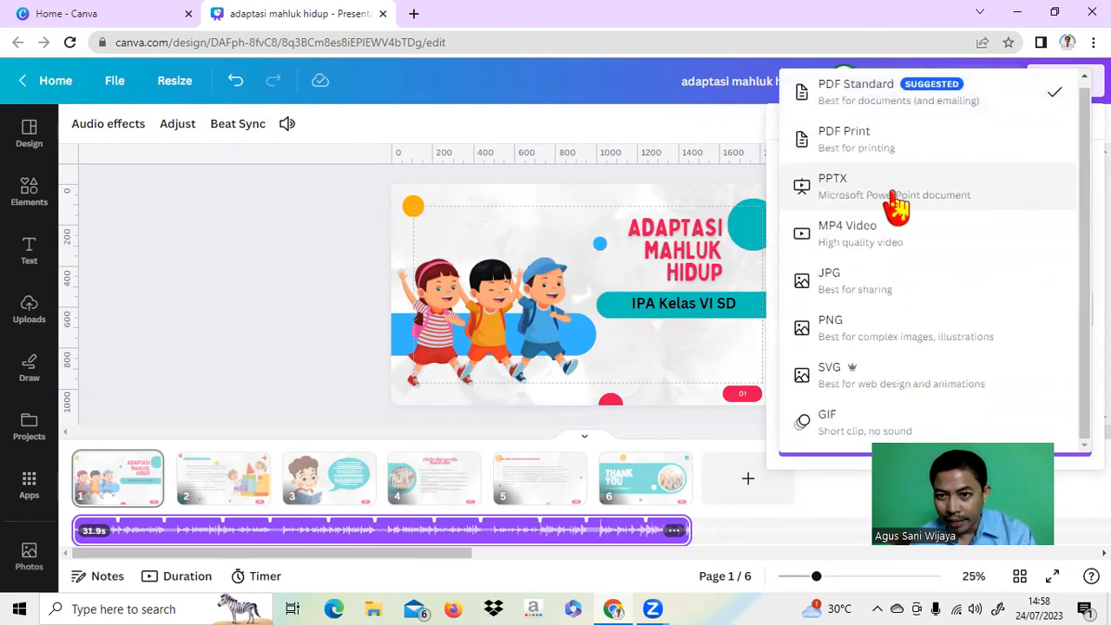
{"action": "left_click", "coordinate": [856, 250]}
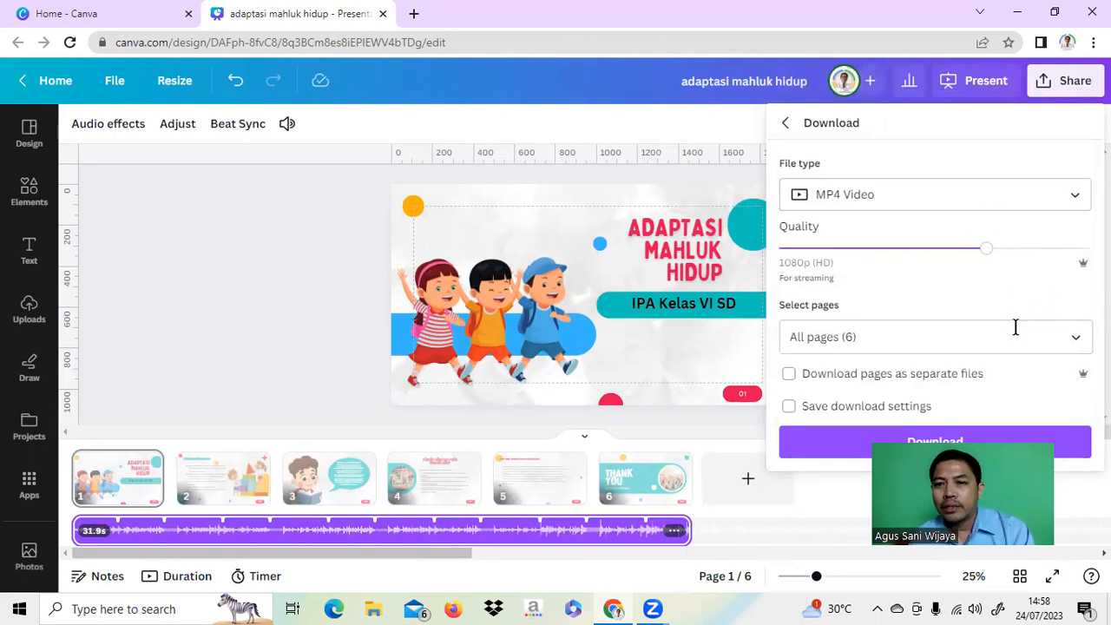
{"action": "left_click", "coordinate": [866, 441]}
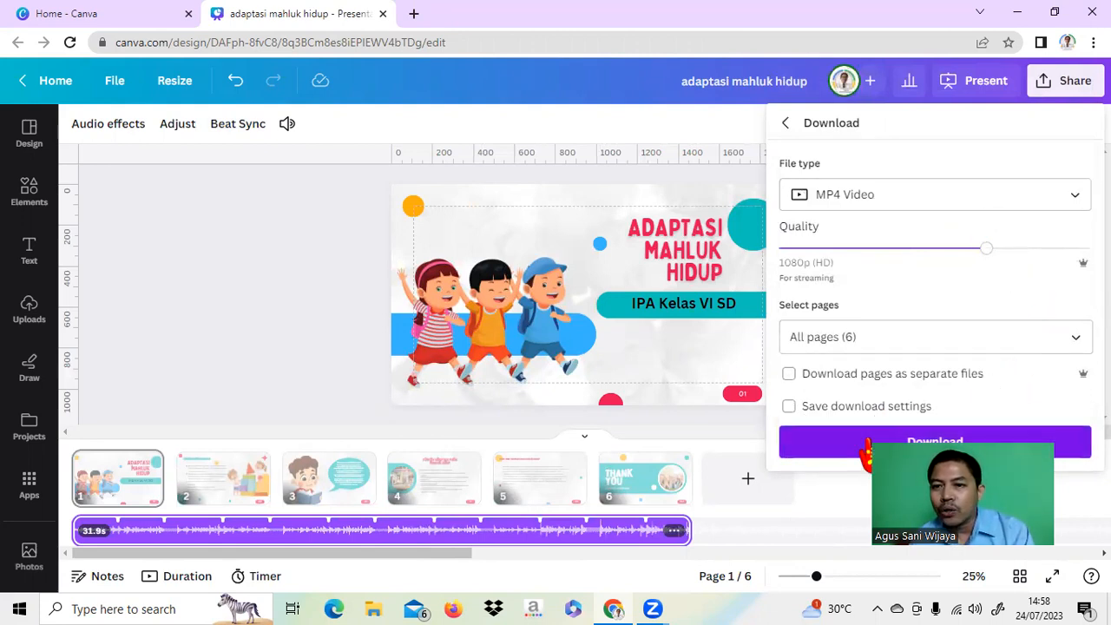